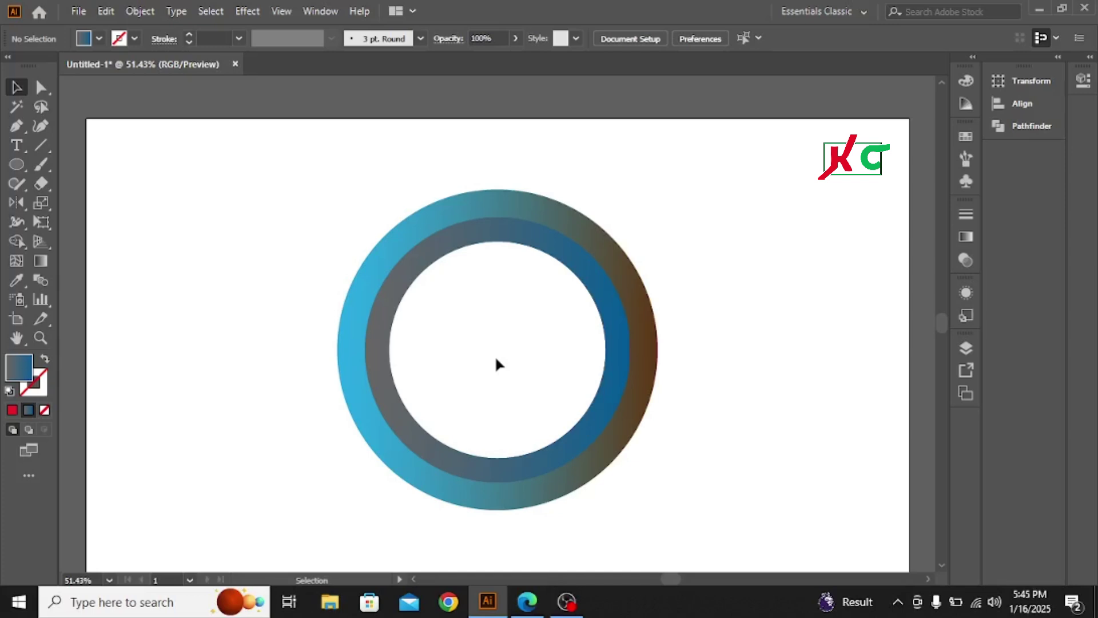
# Select the gradient ring, move it to the artboard's top-left corner, and deselect it.
pyautogui.moveTo(339, 195)
pyautogui.mouseDown()
pyautogui.moveTo(679, 448)
pyautogui.moveTo(713, 494)
pyautogui.moveTo(555, 405)
pyautogui.mouseUp()
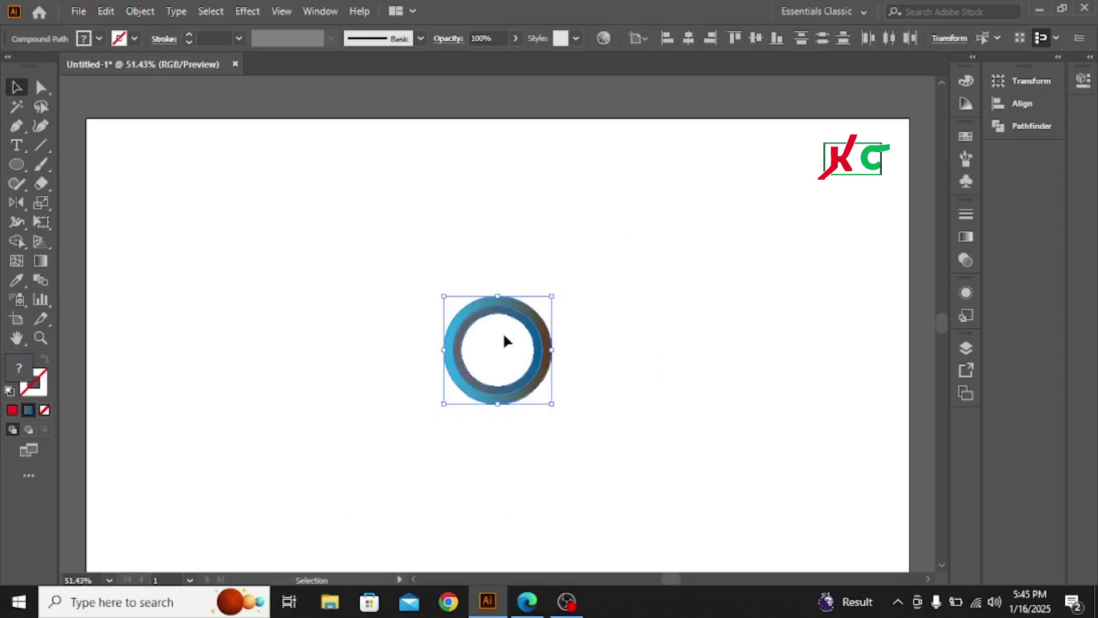
pyautogui.moveTo(471, 319)
pyautogui.mouseDown()
pyautogui.moveTo(117, 156)
pyautogui.moveTo(127, 146)
pyautogui.mouseUp()
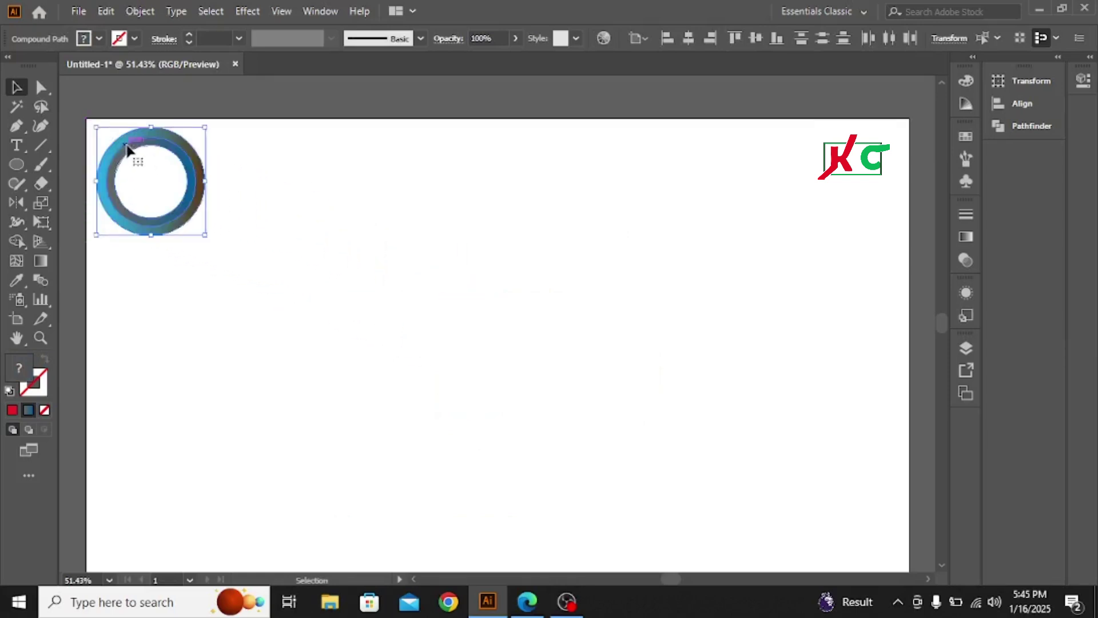
pyautogui.click(340, 322)
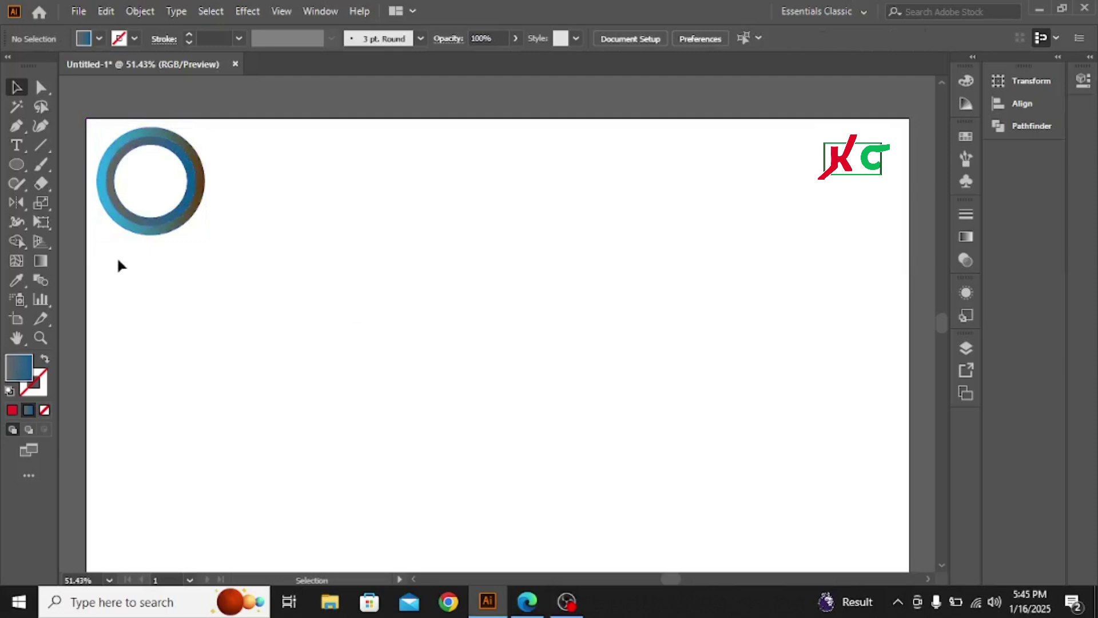
# Draw a large grey-to-blue circle outward from the artboard centre with the Ellipse Tool.
pyautogui.click(21, 164)
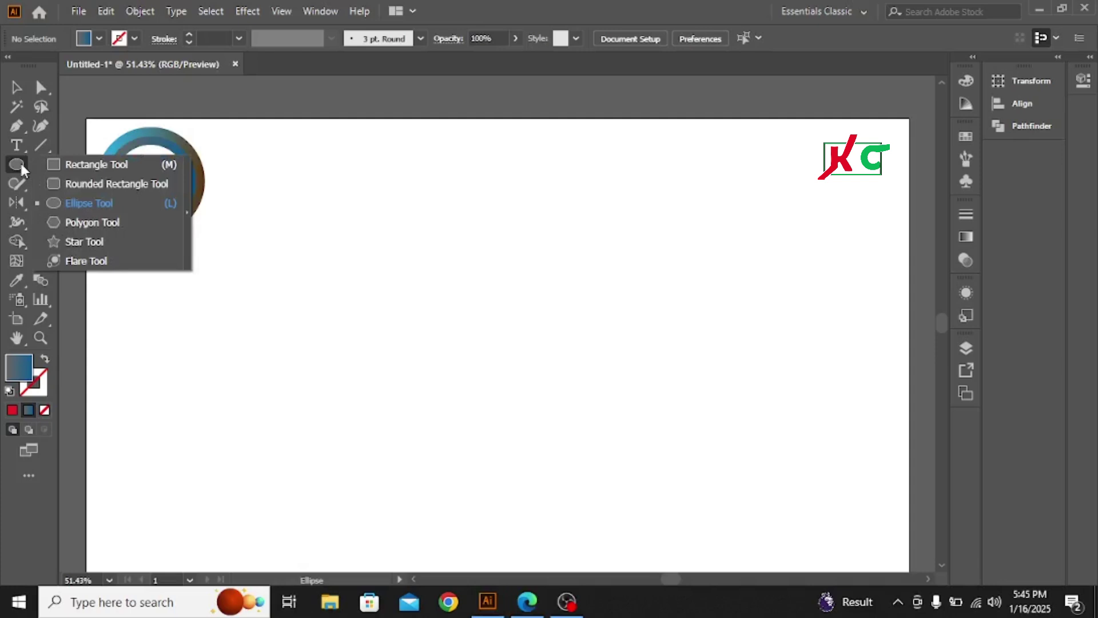
pyautogui.click(87, 204)
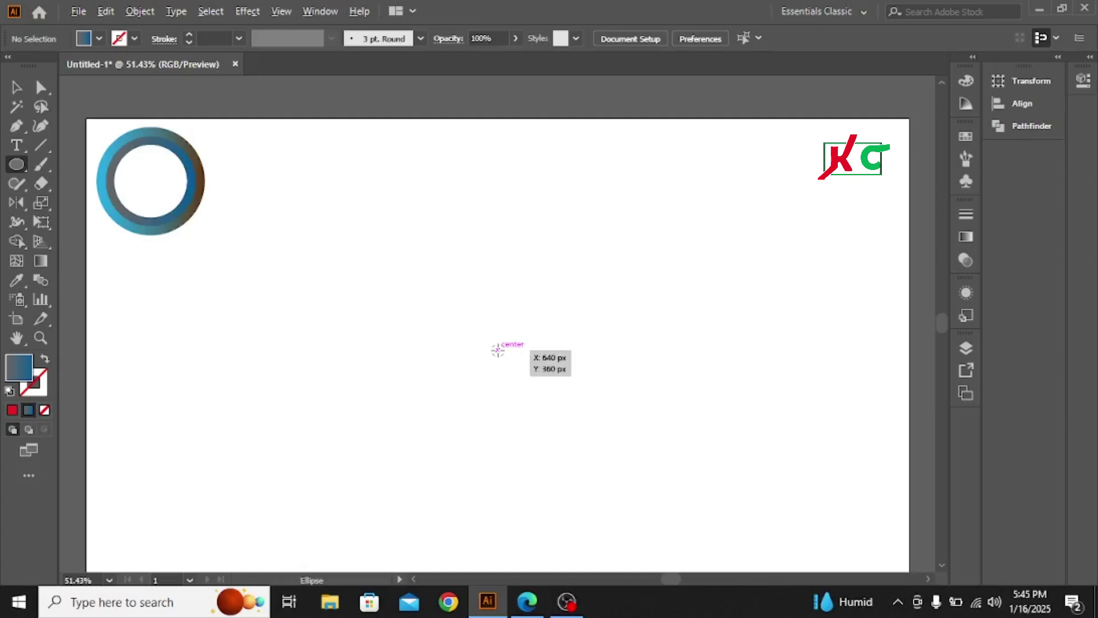
pyautogui.moveTo(497, 350); pyautogui.dragTo(539, 416)
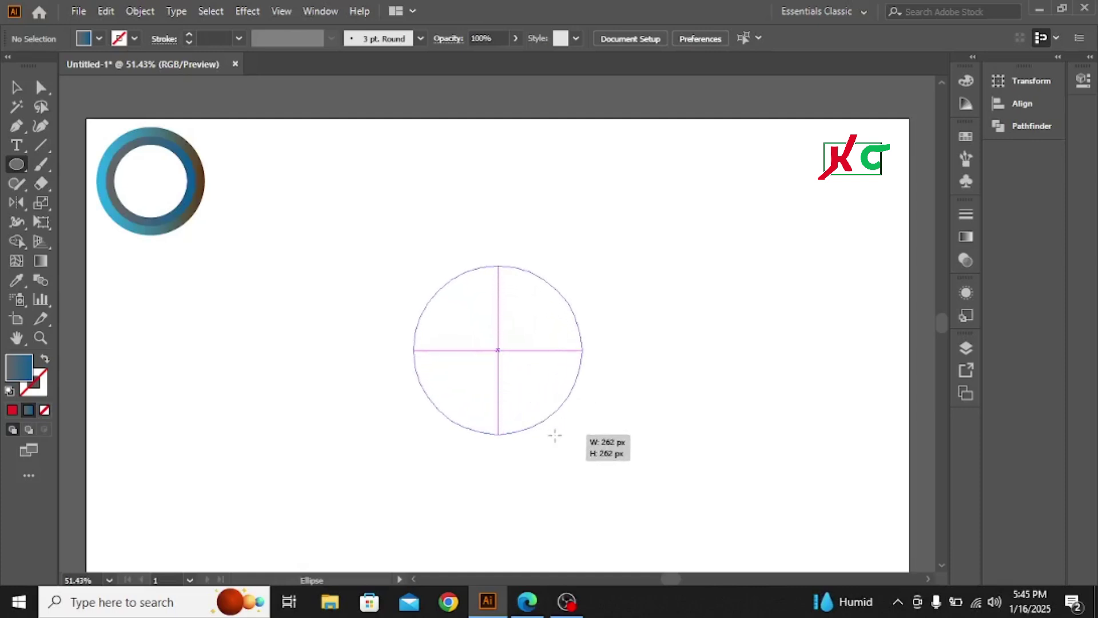
pyautogui.moveTo(539, 417); pyautogui.dragTo(560, 443)
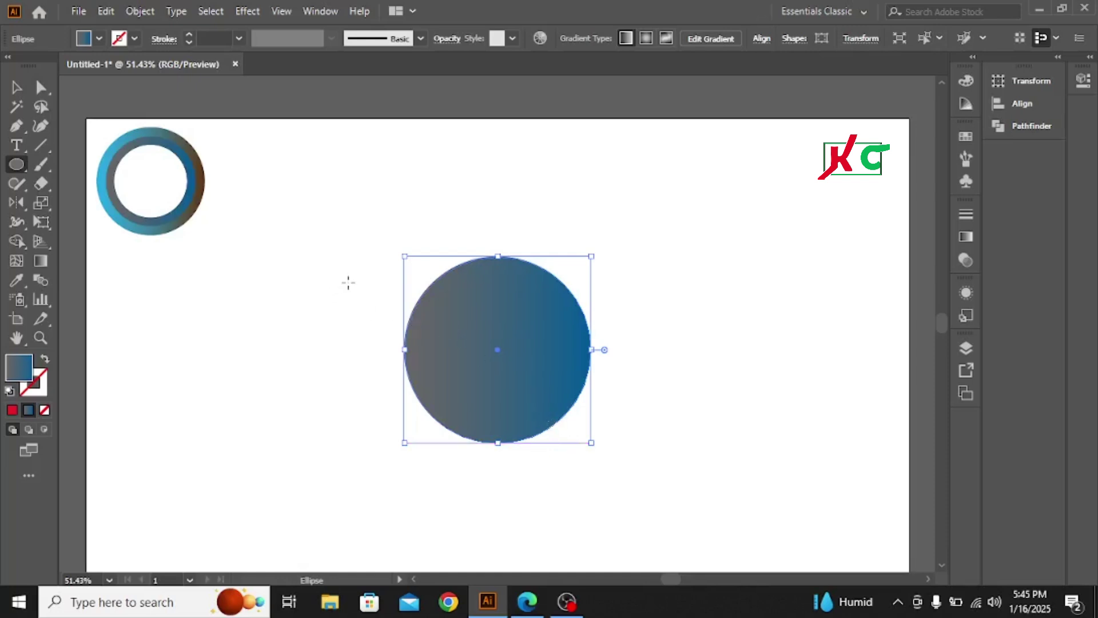
pyautogui.click(16, 87)
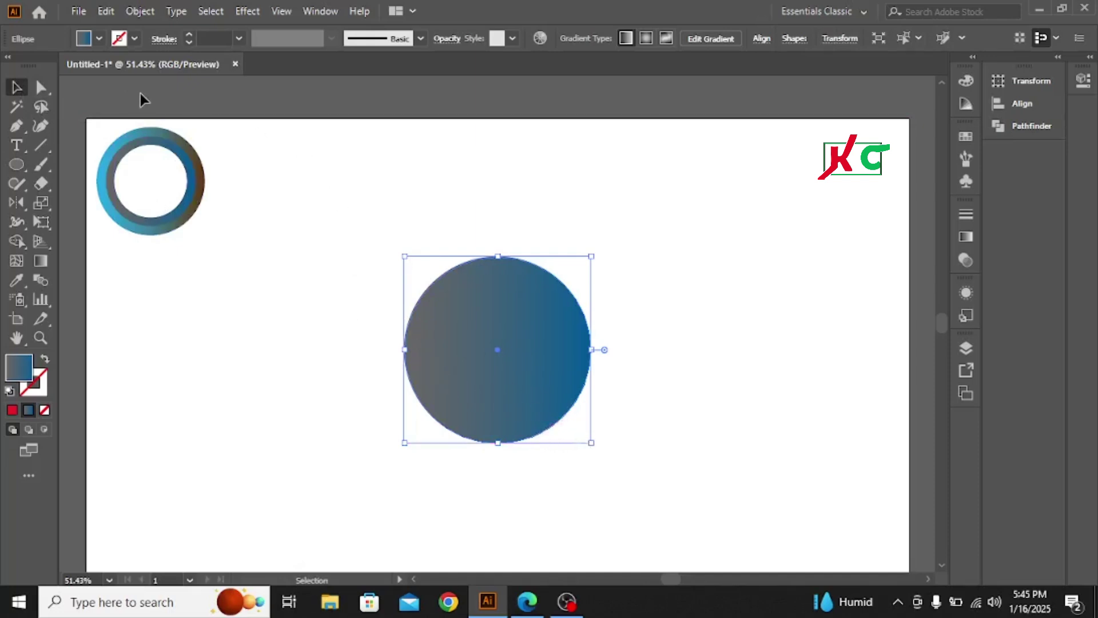
# Paste a copy of the gradient circle in front and shrink it around the same centre.
pyautogui.click(108, 14)
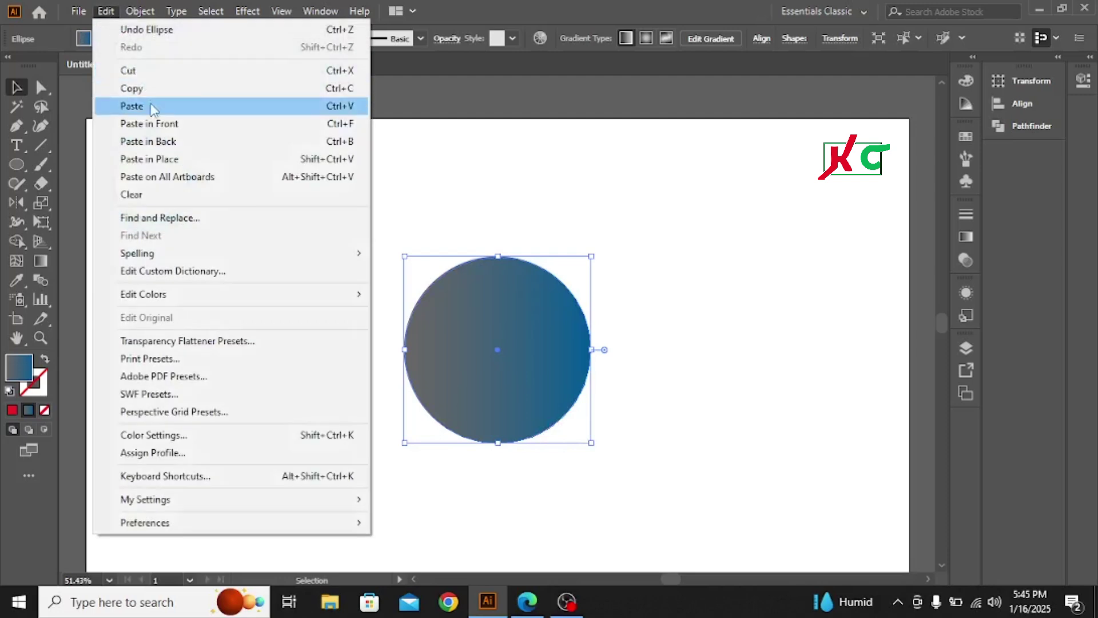
pyautogui.click(138, 89)
pyautogui.click(106, 12)
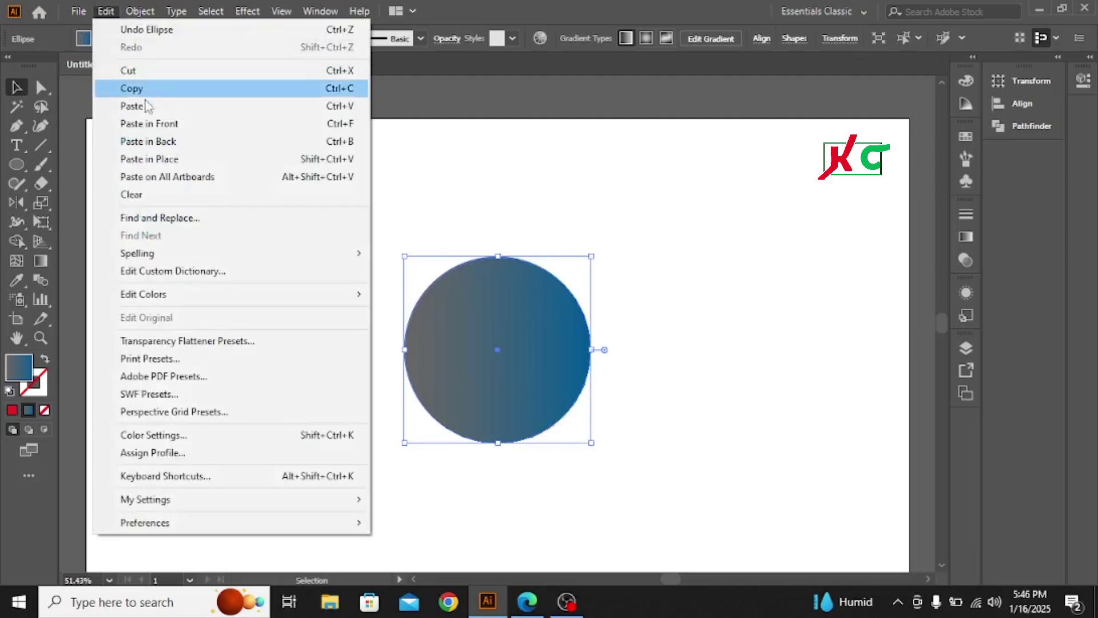
pyautogui.click(150, 124)
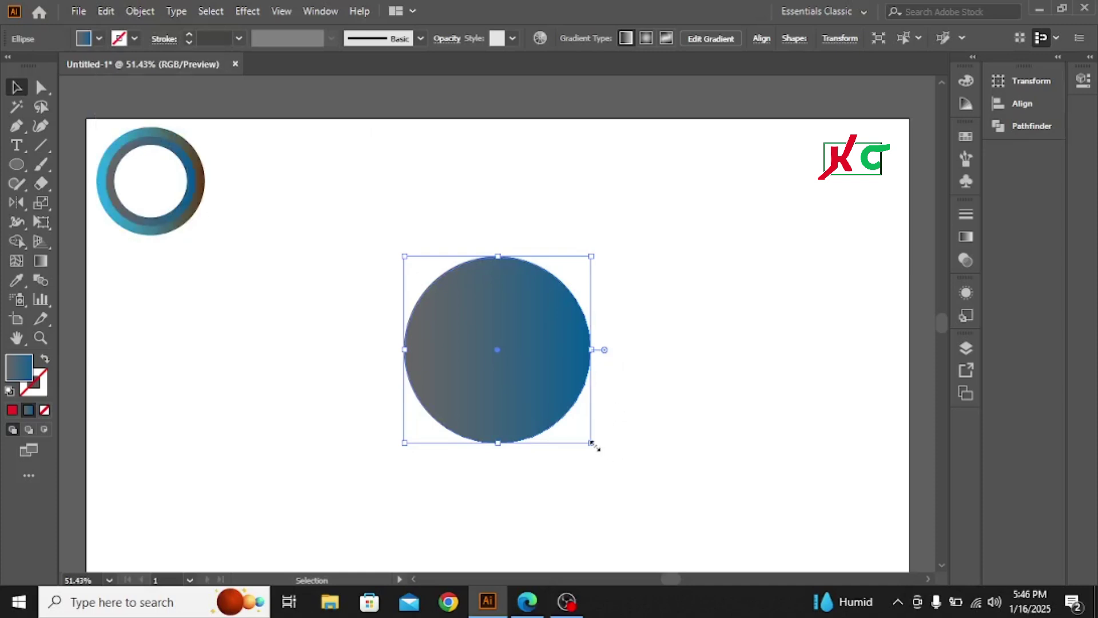
pyautogui.moveTo(592, 445); pyautogui.dragTo(556, 409)
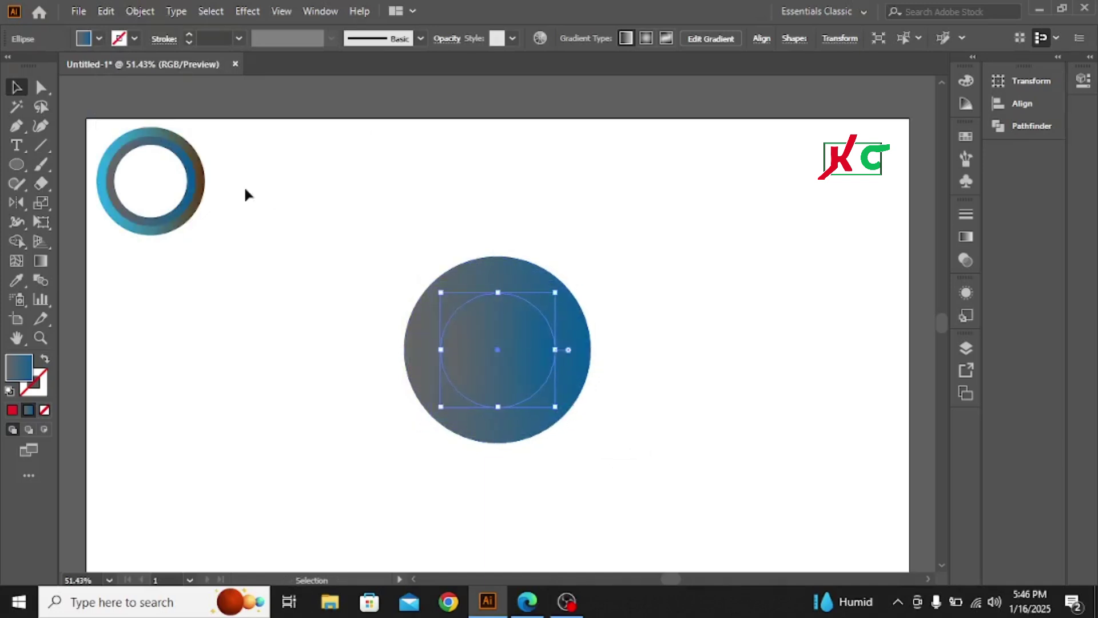
# Knock the inner circle out with Shape Builder to form a ring, then deselect.
pyautogui.moveTo(312, 236); pyautogui.dragTo(652, 480)
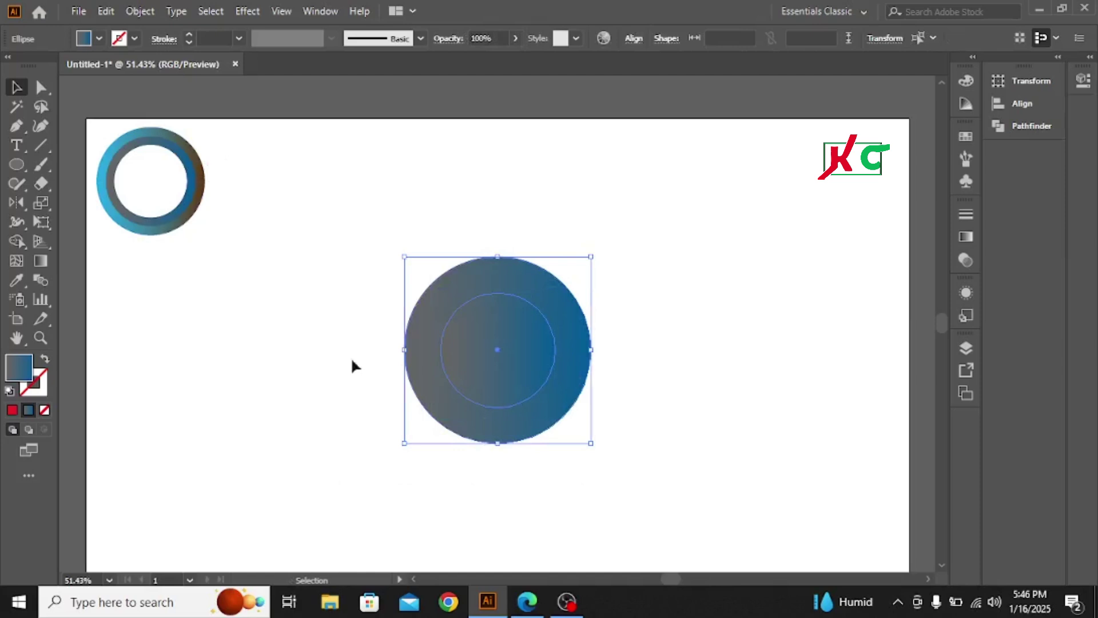
pyautogui.click(17, 244)
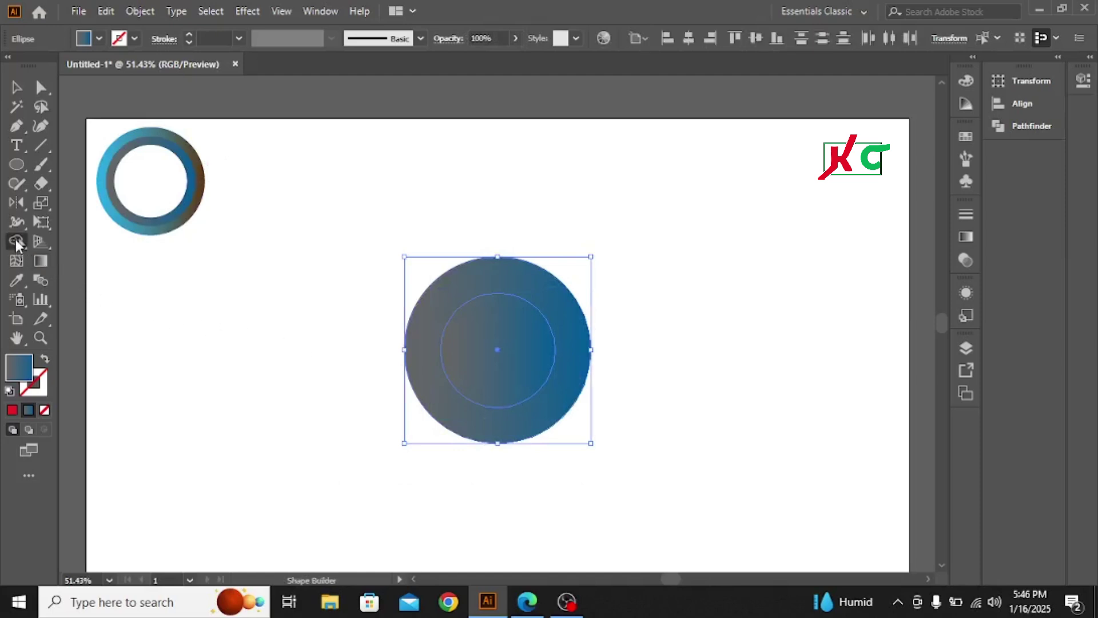
pyautogui.keyDown('alt'); pyautogui.click(505, 344); pyautogui.keyUp('alt')
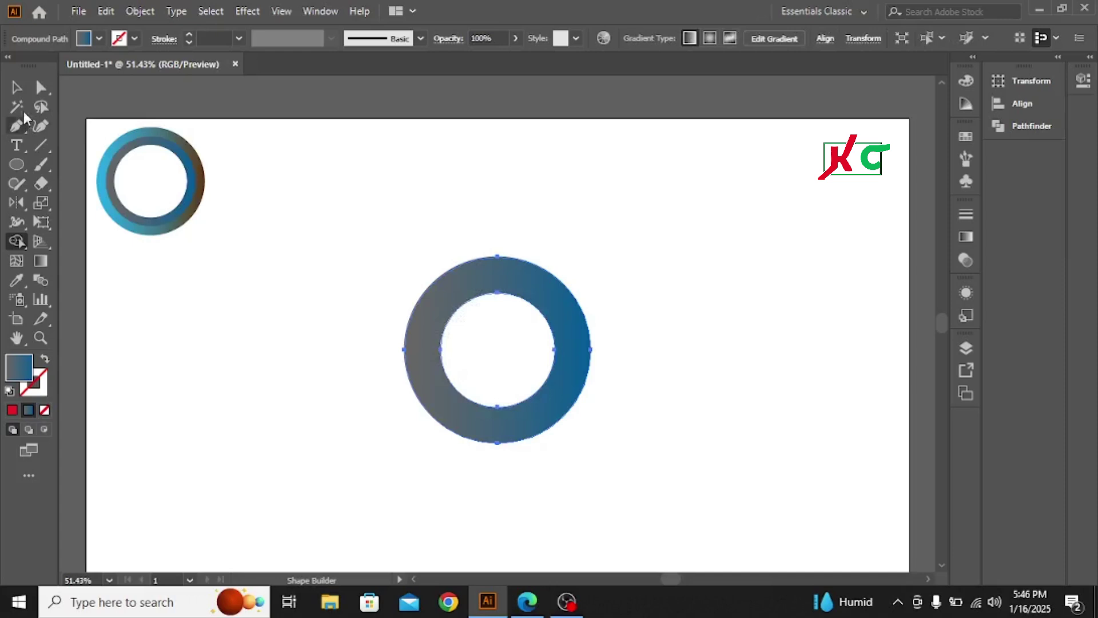
pyautogui.click(17, 89)
pyautogui.click(300, 285)
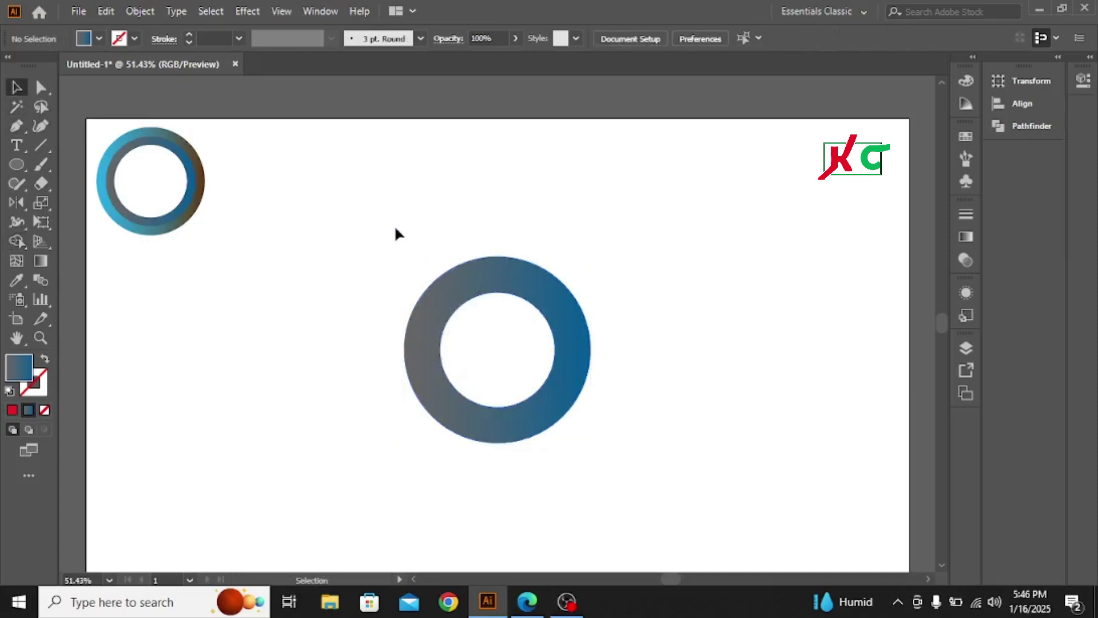
# Paste a copy of the centred ring in front and shrink it around its centre.
pyautogui.moveTo(412, 234); pyautogui.dragTo(514, 371)
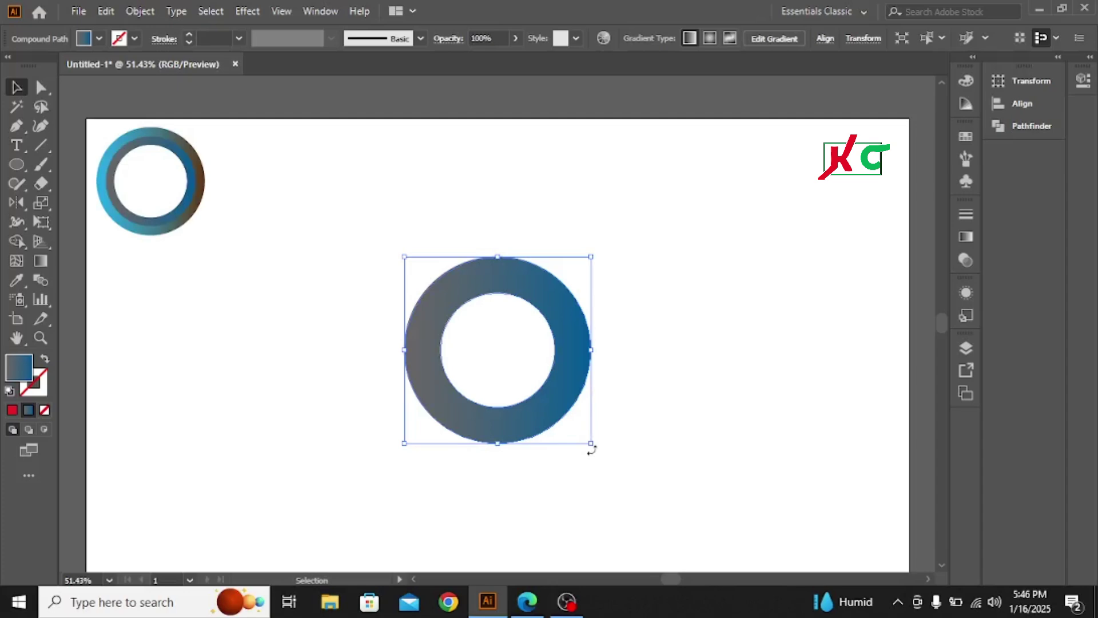
pyautogui.click(105, 12)
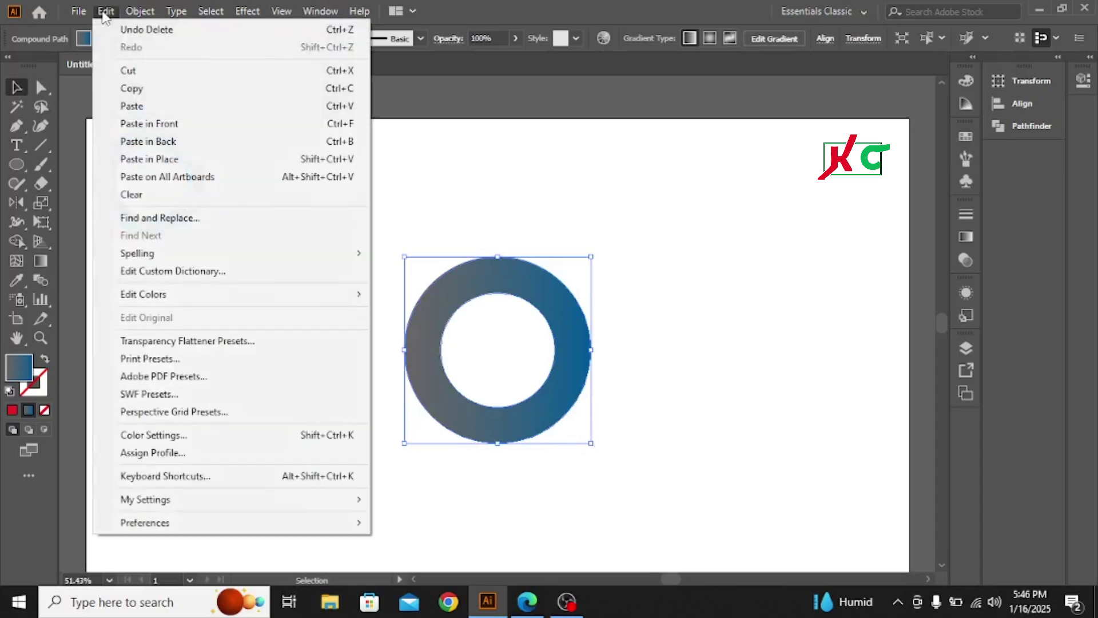
pyautogui.click(131, 88)
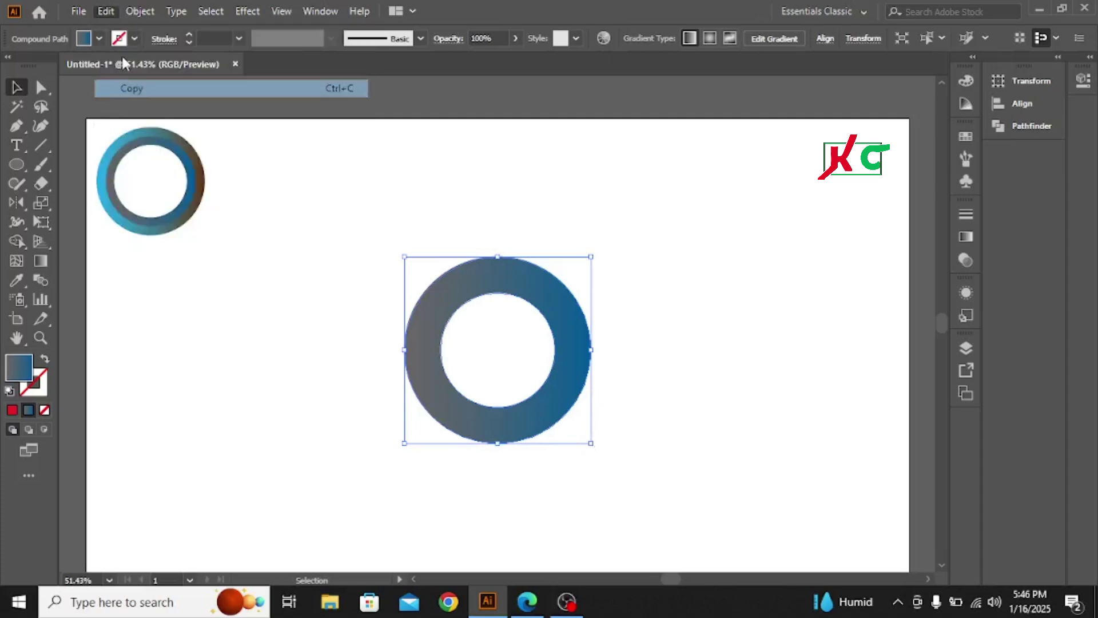
pyautogui.click(104, 12)
pyautogui.click(157, 121)
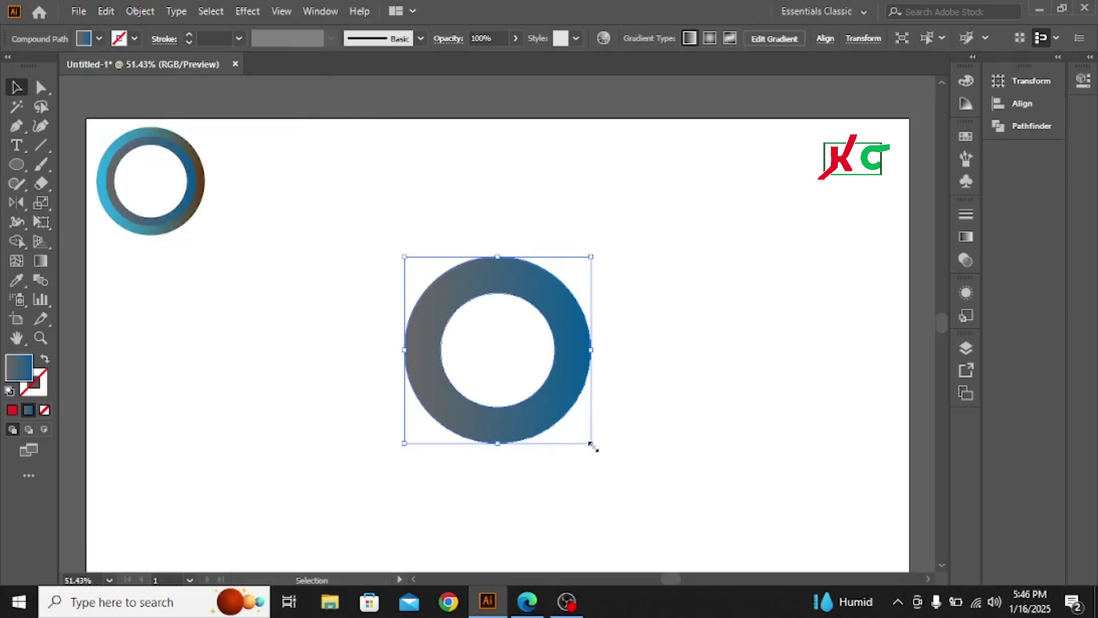
pyautogui.moveTo(591, 445); pyautogui.dragTo(580, 430)
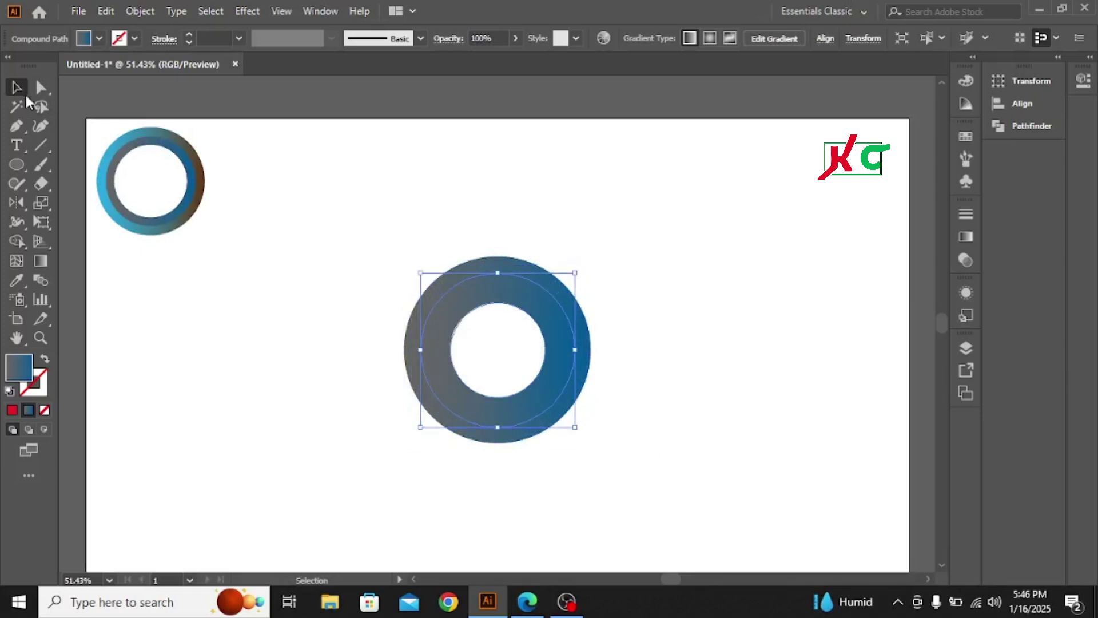
# Remove the innermost band with Shape Builder to widen the hole, then deselect.
pyautogui.moveTo(354, 213); pyautogui.dragTo(549, 405)
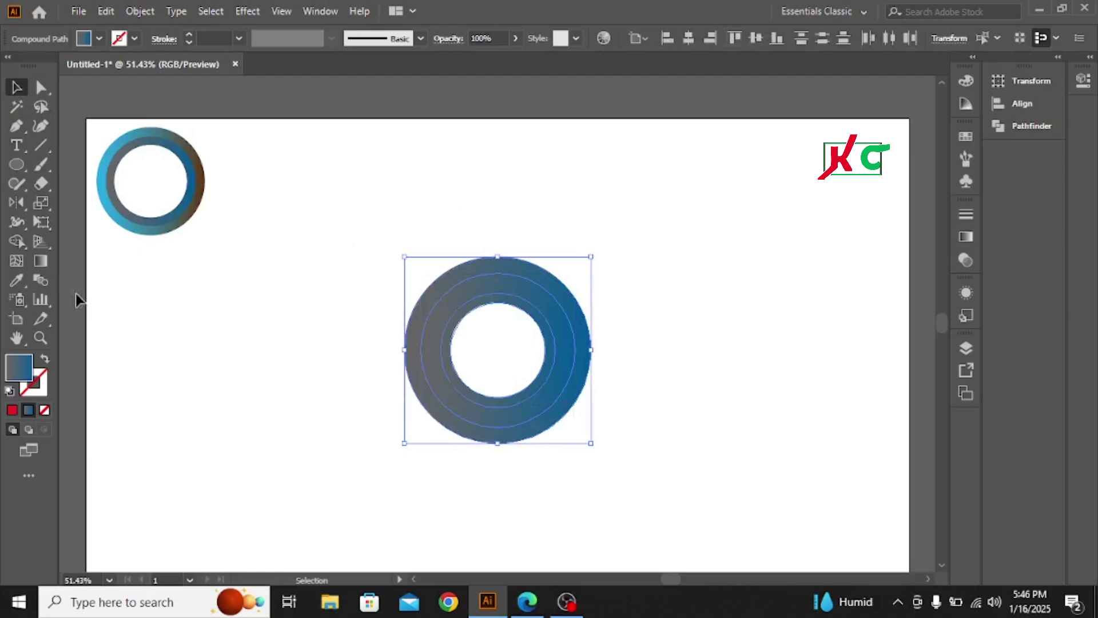
pyautogui.click(17, 242)
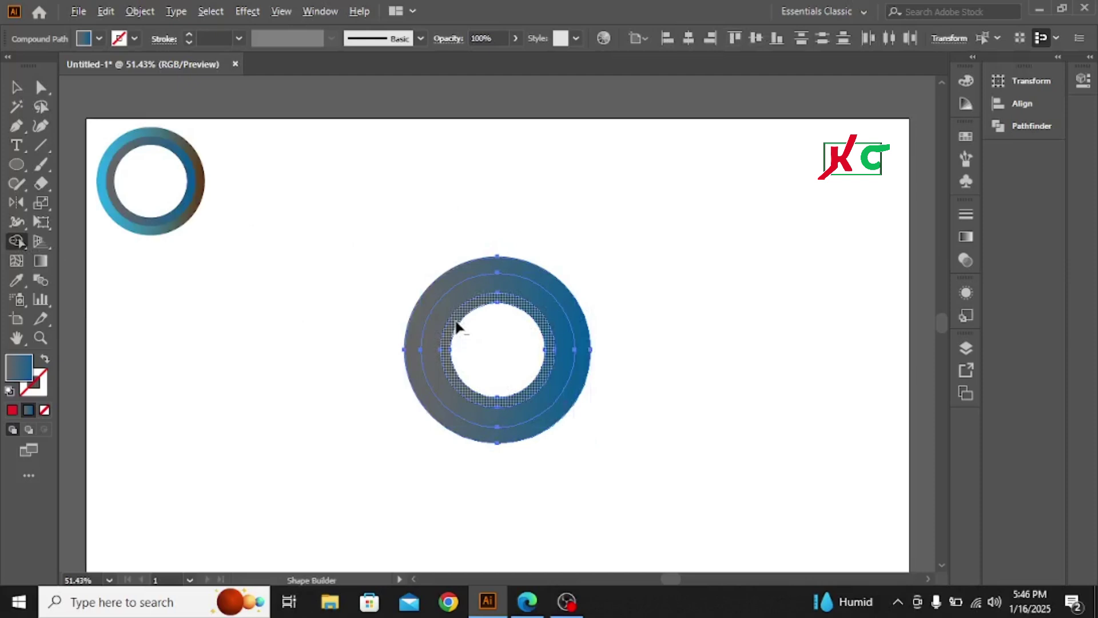
pyautogui.keyDown('alt'); pyautogui.click(457, 327); pyautogui.keyUp('alt')
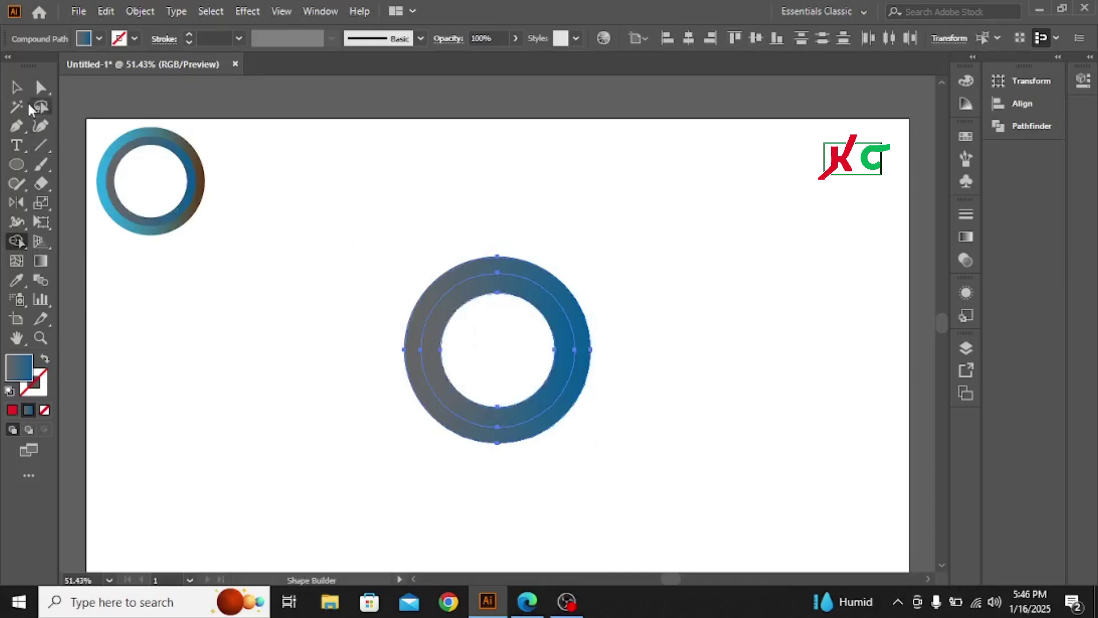
pyautogui.click(16, 87)
pyautogui.click(354, 212)
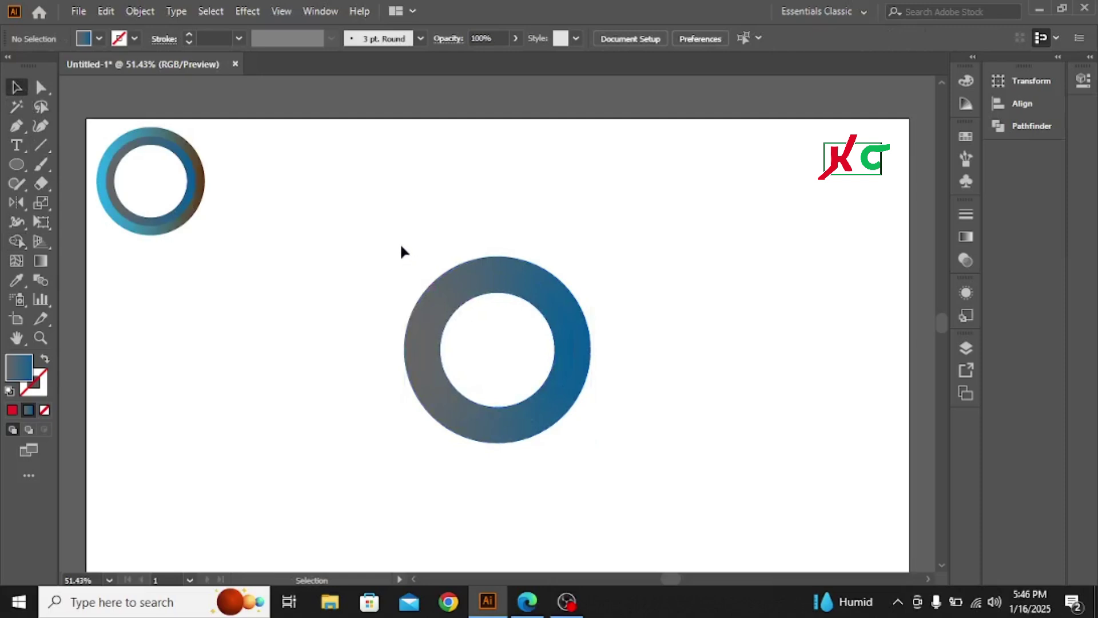
pyautogui.click(475, 296)
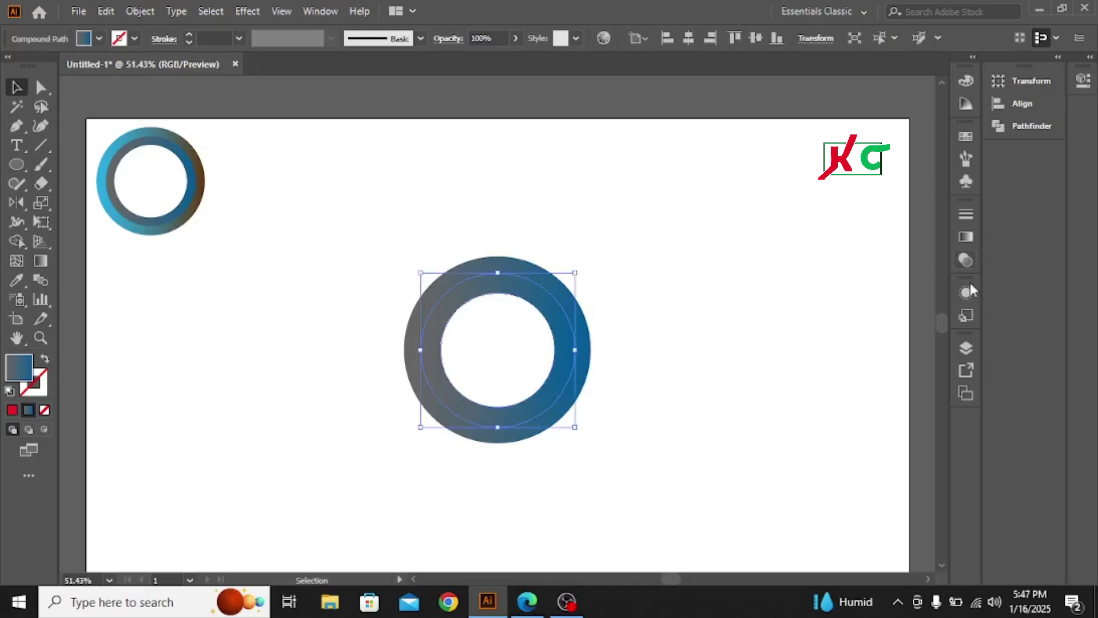
pyautogui.click(967, 237)
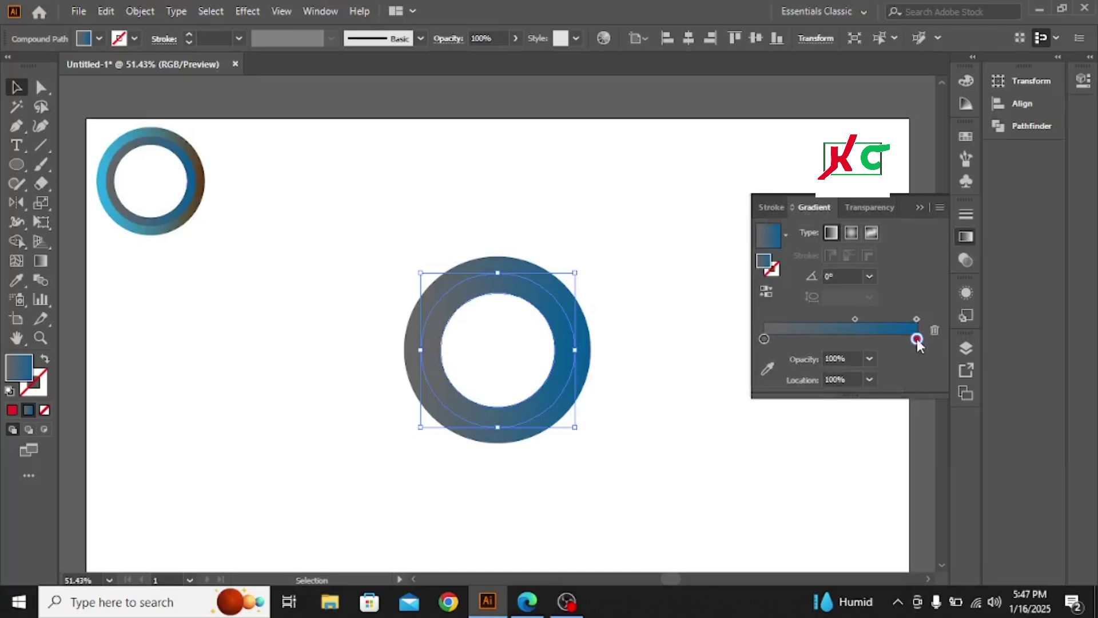
pyautogui.moveTo(916, 339); pyautogui.dragTo(911, 339)
pyautogui.click(918, 340)
pyautogui.moveTo(917, 340); pyautogui.dragTo(917, 341)
pyautogui.moveTo(917, 340); pyautogui.dragTo(911, 340)
pyautogui.click(919, 338)
pyautogui.moveTo(917, 338); pyautogui.dragTo(912, 340)
pyautogui.moveTo(911, 340); pyautogui.dragTo(887, 340)
pyautogui.click(917, 340)
pyautogui.moveTo(886, 338); pyautogui.dragTo(929, 347)
# Set the inner ring's starting gradient stop to dark navy, then deselect.
pyautogui.click(764, 339)
pyautogui.doubleClick(763, 339)
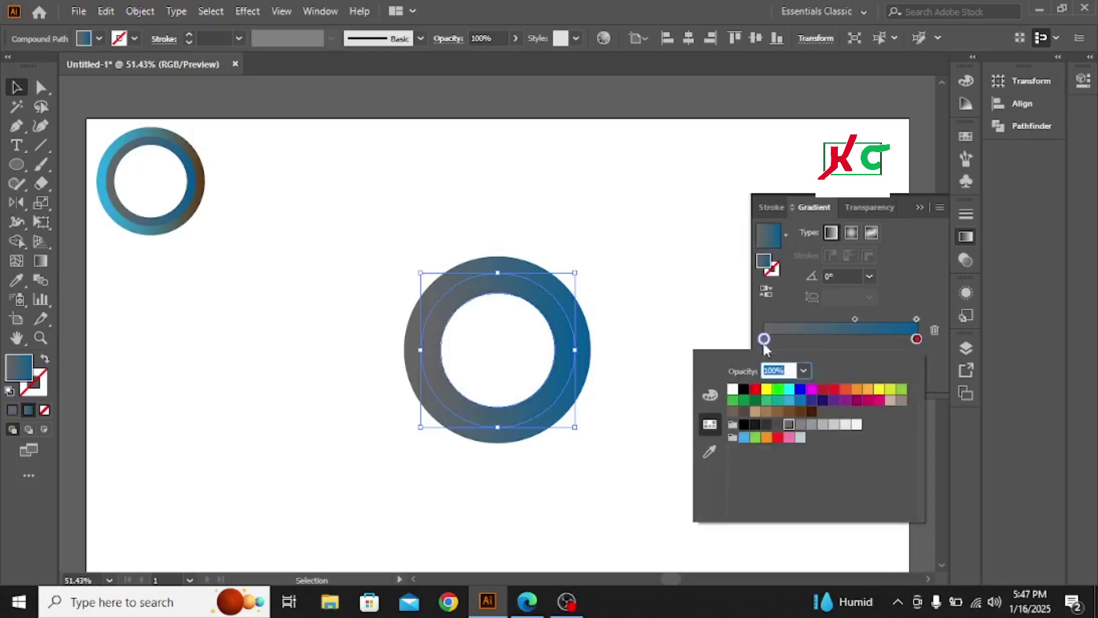
pyautogui.click(800, 401)
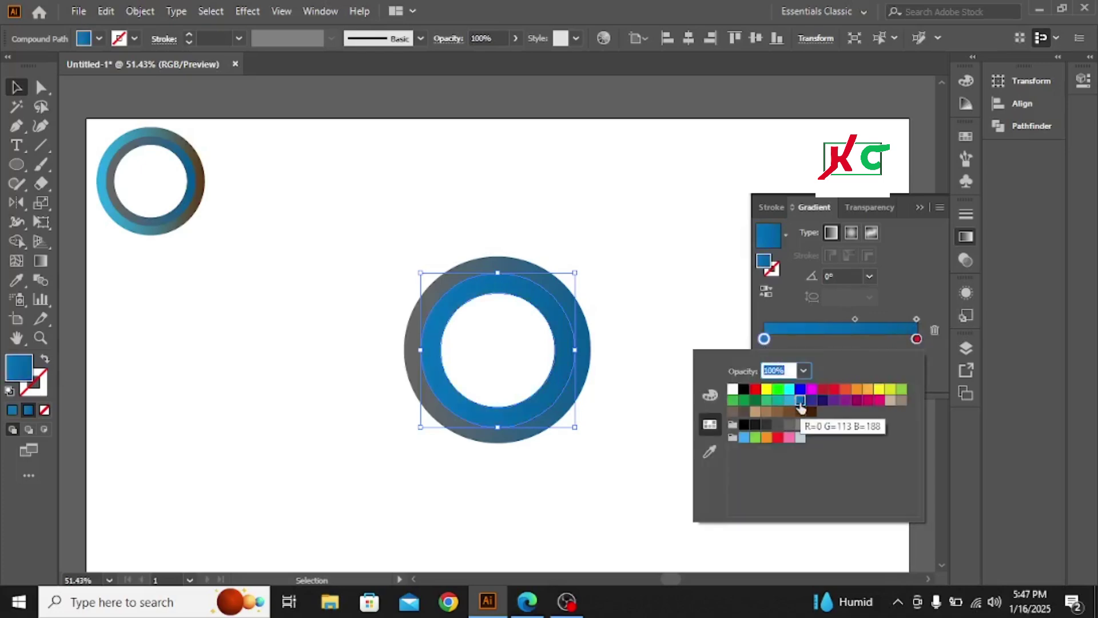
pyautogui.click(812, 401)
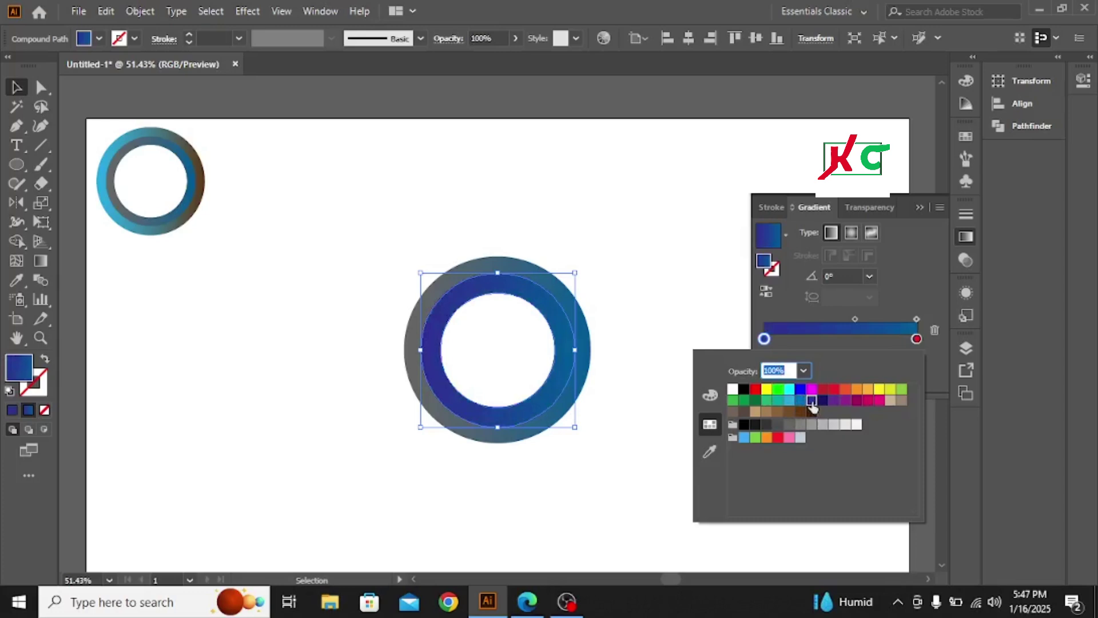
pyautogui.click(823, 401)
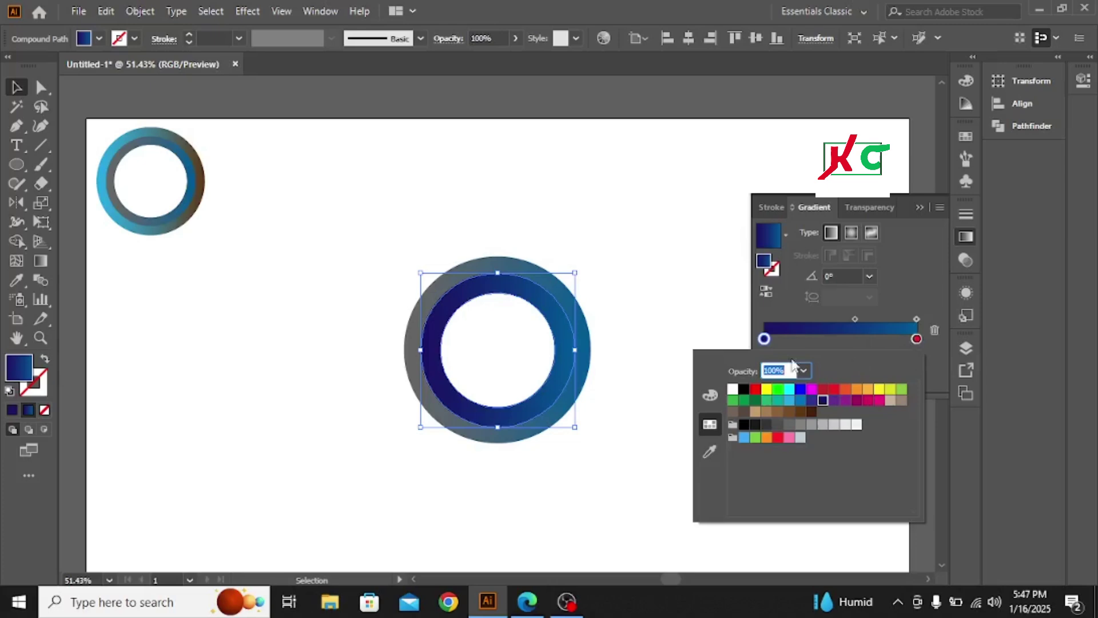
pyautogui.click(692, 275)
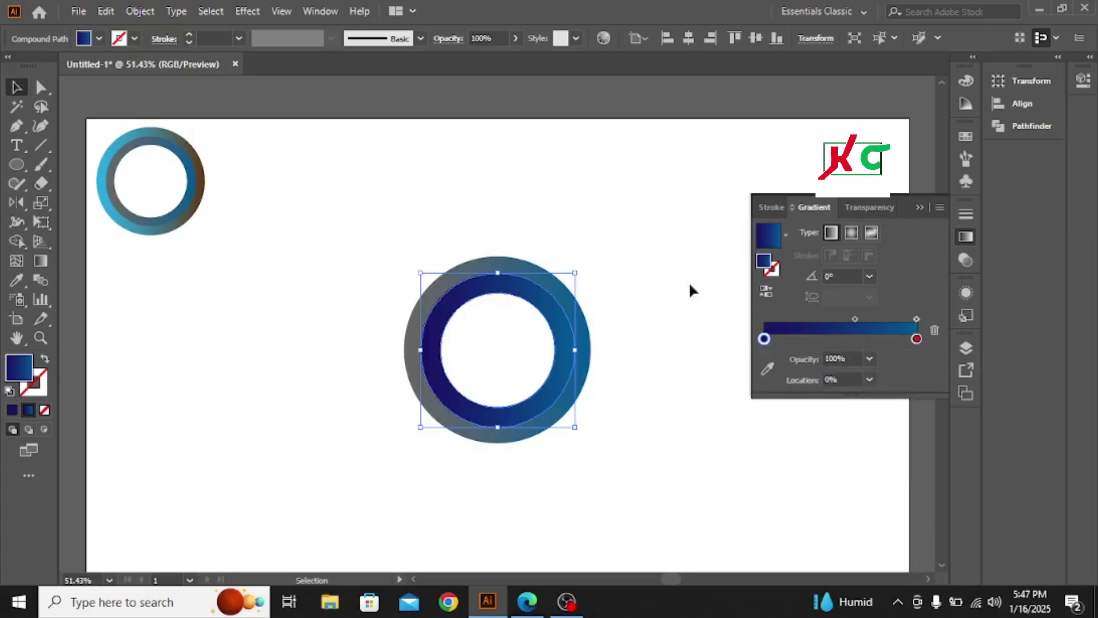
pyautogui.click(916, 208)
pyautogui.click(730, 207)
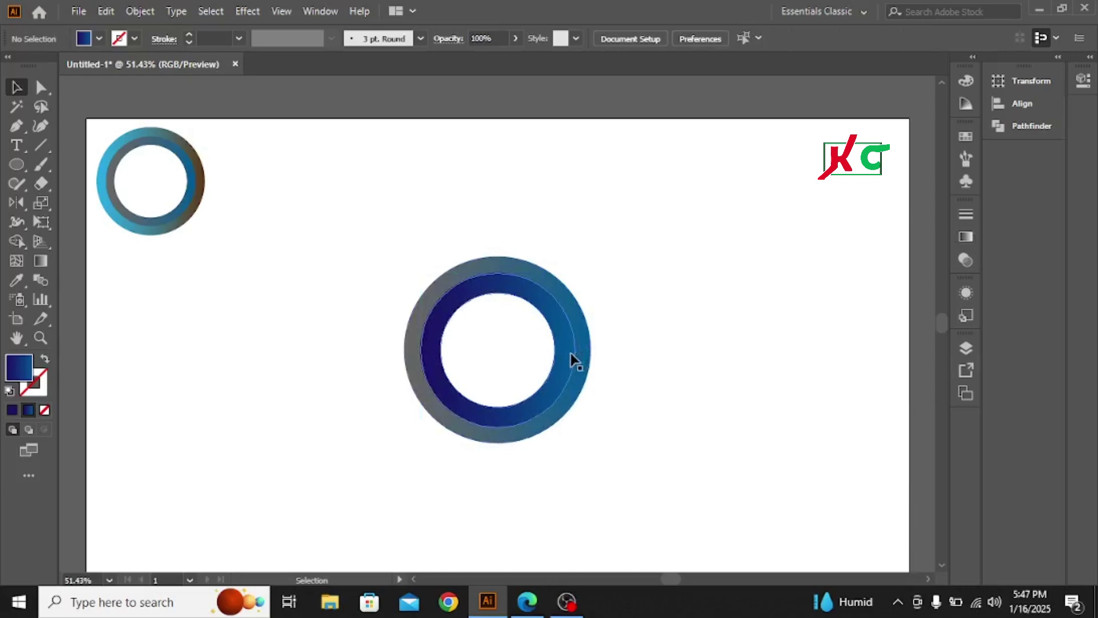
# Set the outer ring's end gradient stop to dark blue after trying magenta.
pyautogui.click(588, 359)
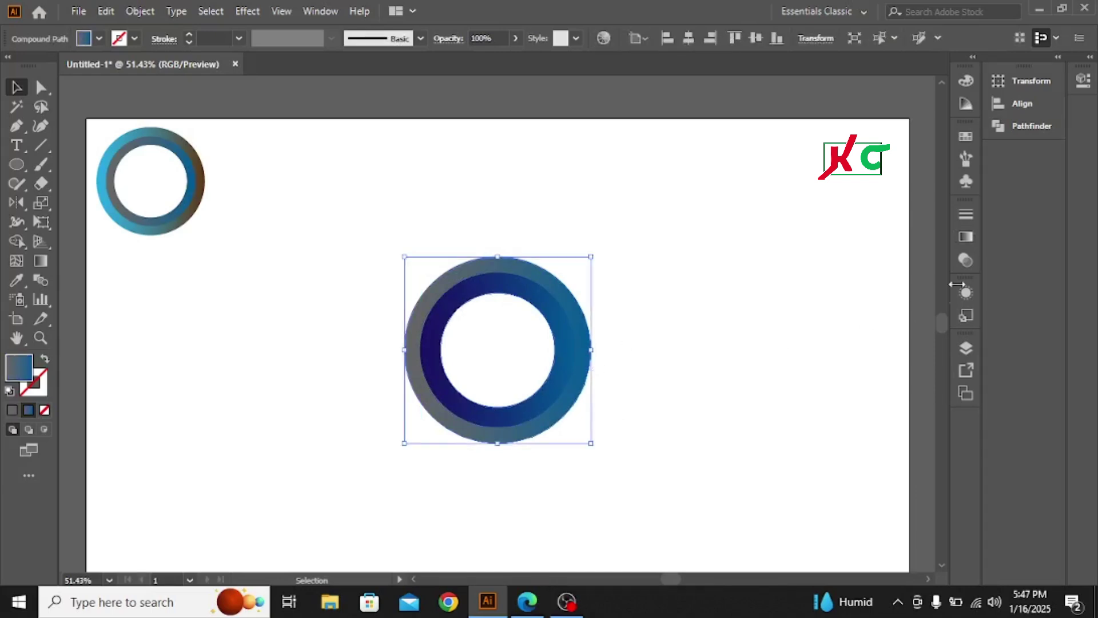
pyautogui.click(964, 237)
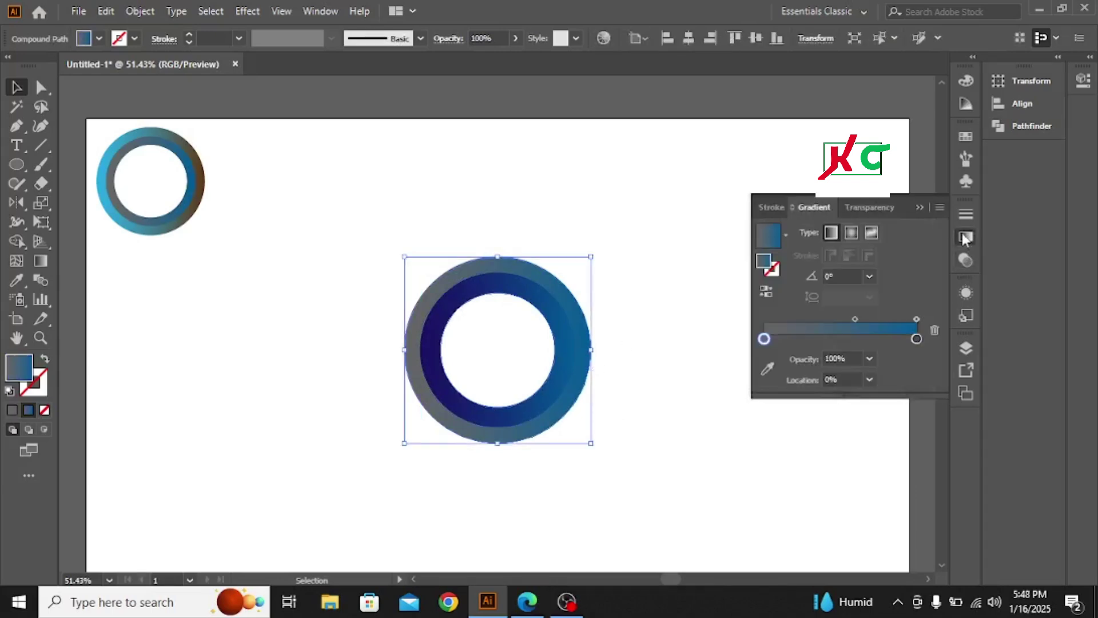
pyautogui.click(916, 338)
pyautogui.doubleClick(917, 338)
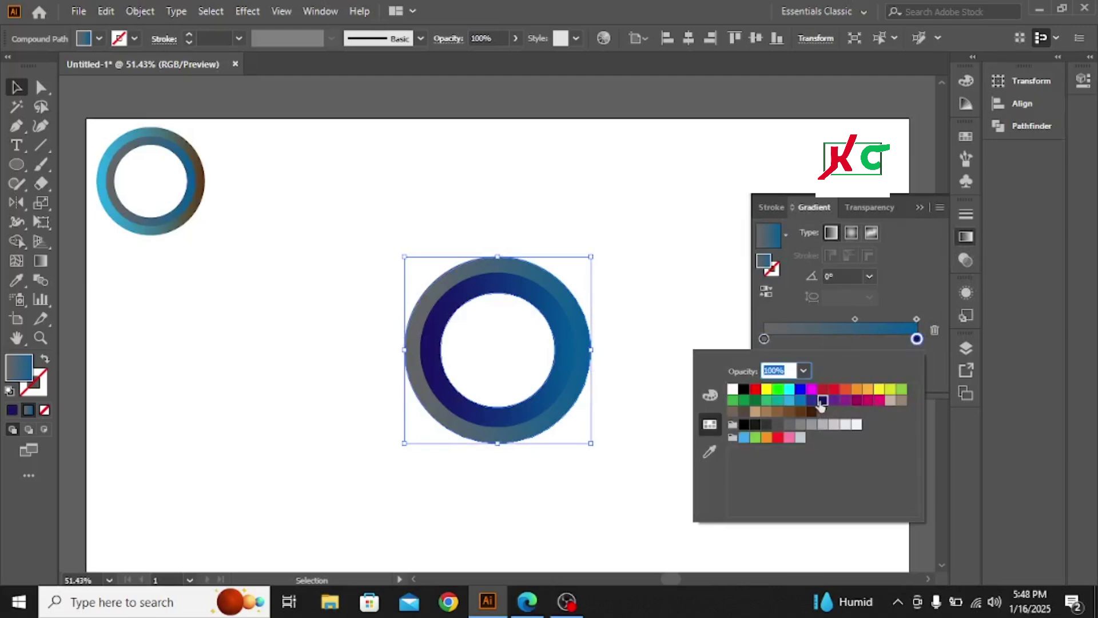
pyautogui.click(812, 389)
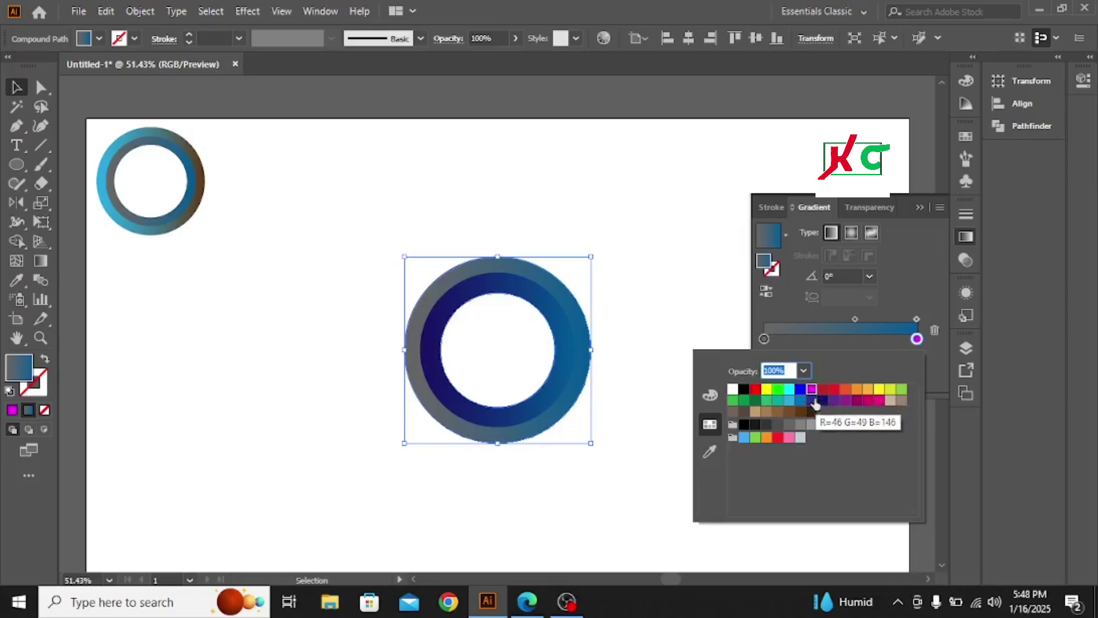
pyautogui.click(820, 401)
pyautogui.click(916, 340)
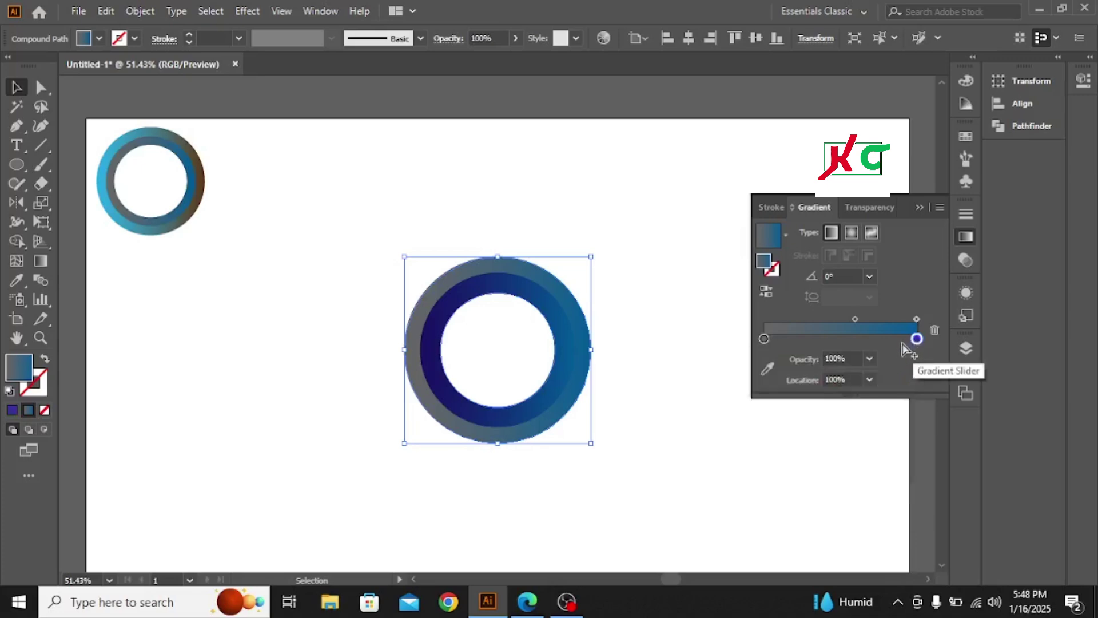
# Move the dark blue stop from 86.08% onto the gradient's end and reselect the outer ring.
pyautogui.moveTo(917, 340); pyautogui.dragTo(897, 340)
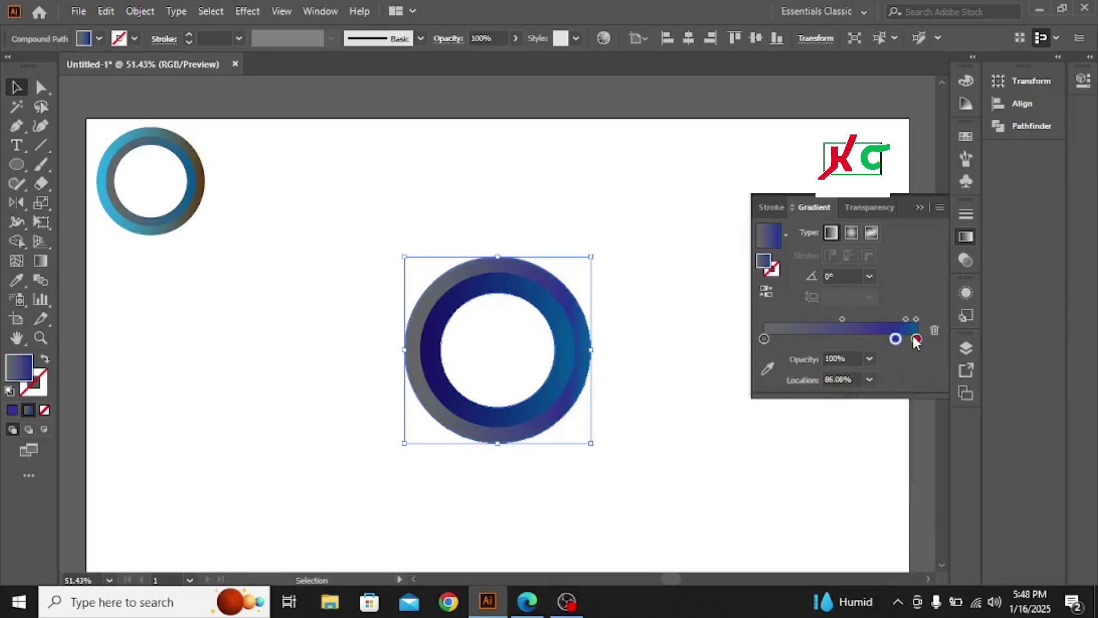
pyautogui.click(917, 339)
pyautogui.moveTo(895, 338); pyautogui.dragTo(925, 341)
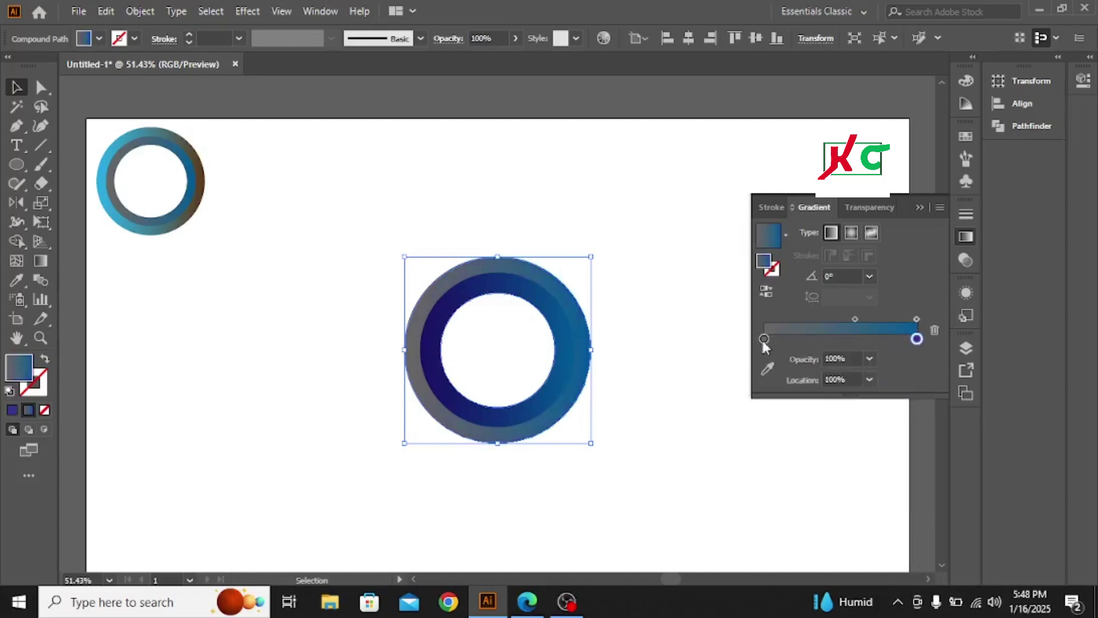
pyautogui.click(672, 329)
pyautogui.click(582, 335)
# After trying cyan, green, magenta, brown and navy, set the outer ring's left gradient stop to medium blue.
pyautogui.click(765, 338)
pyautogui.doubleClick(765, 339)
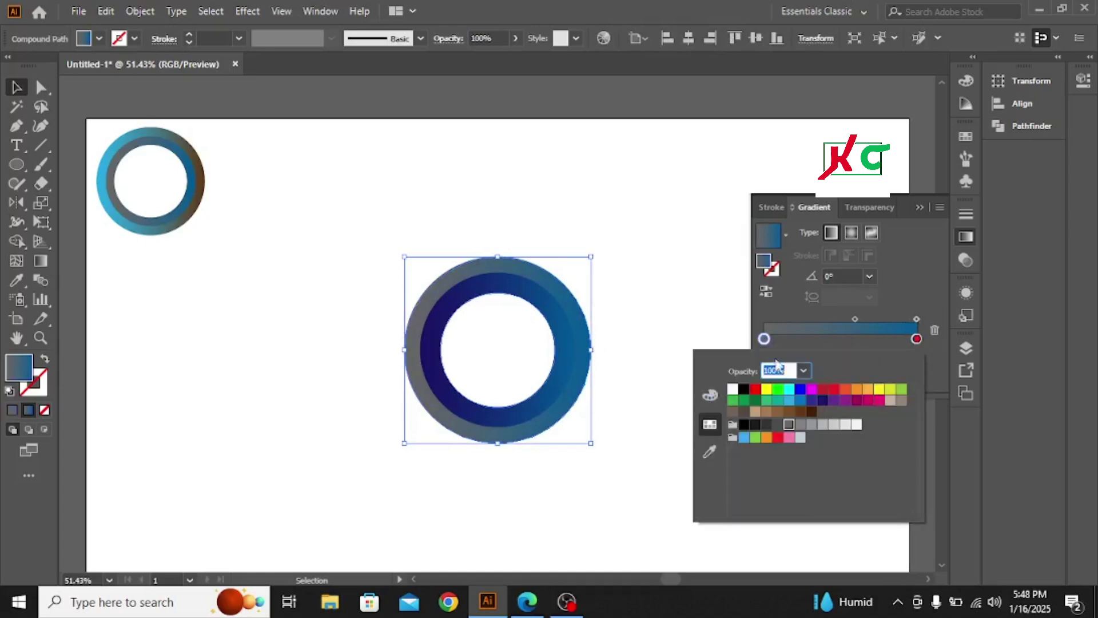
pyautogui.click(790, 390)
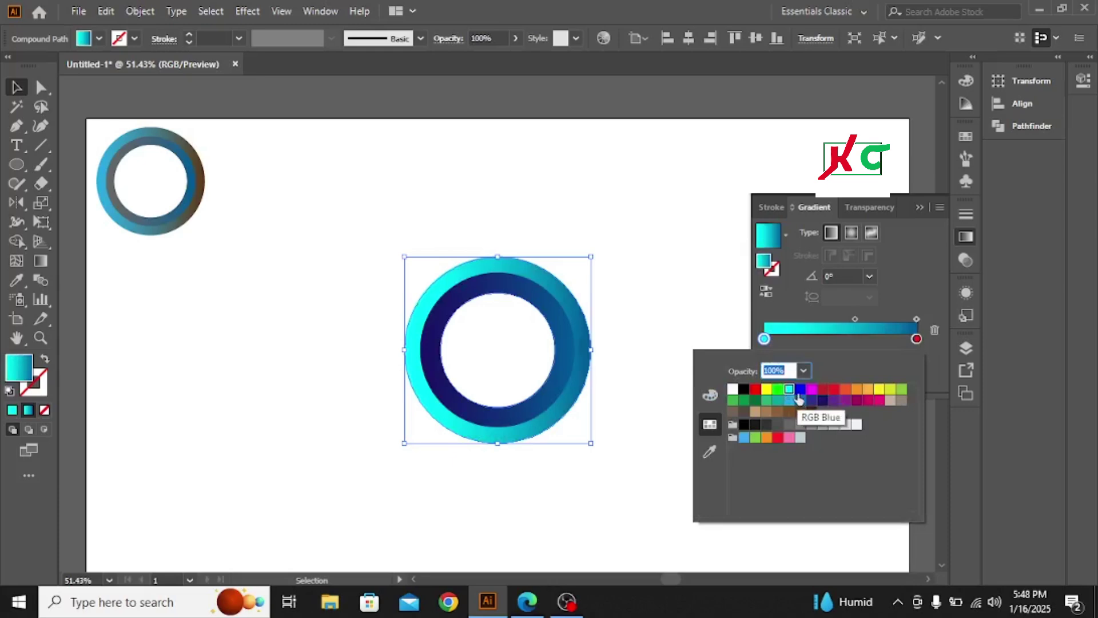
pyautogui.click(780, 392)
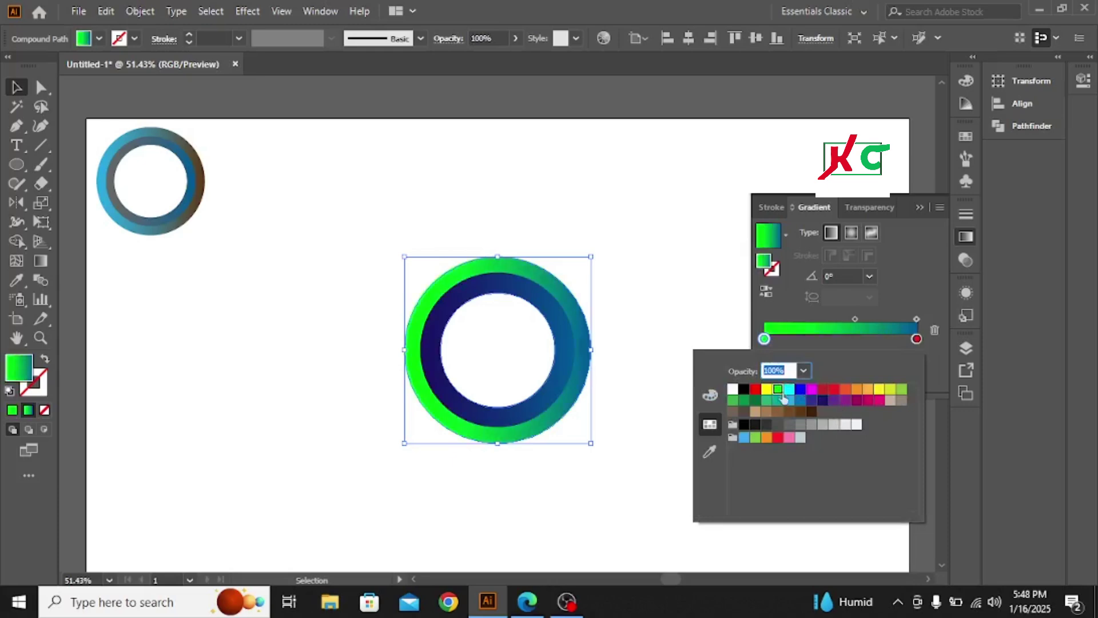
pyautogui.click(812, 389)
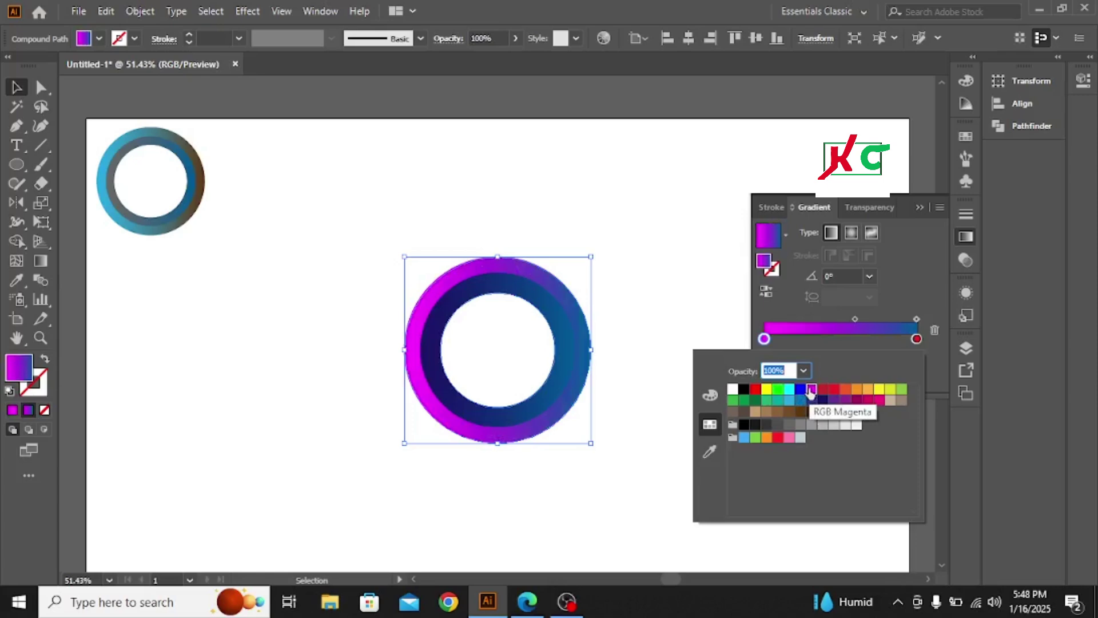
pyautogui.click(801, 413)
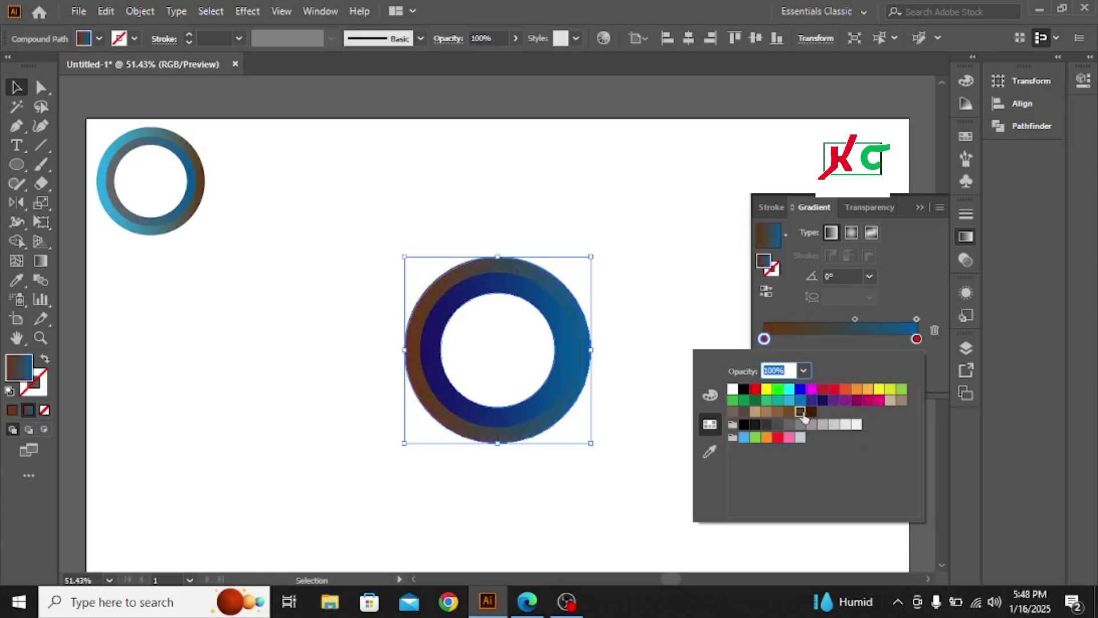
pyautogui.click(823, 400)
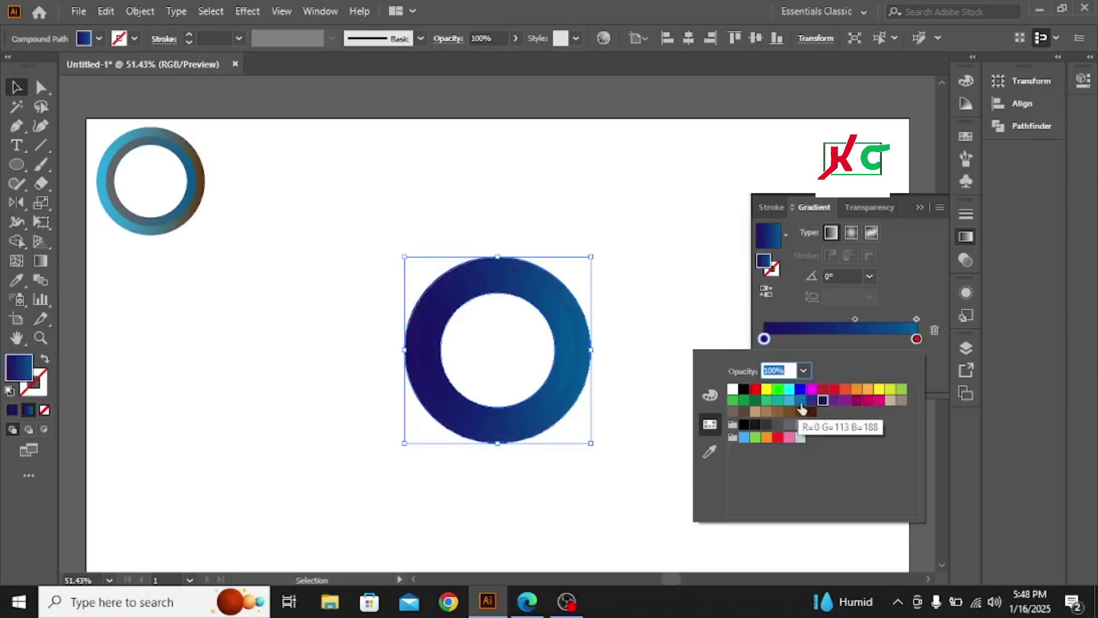
pyautogui.click(800, 401)
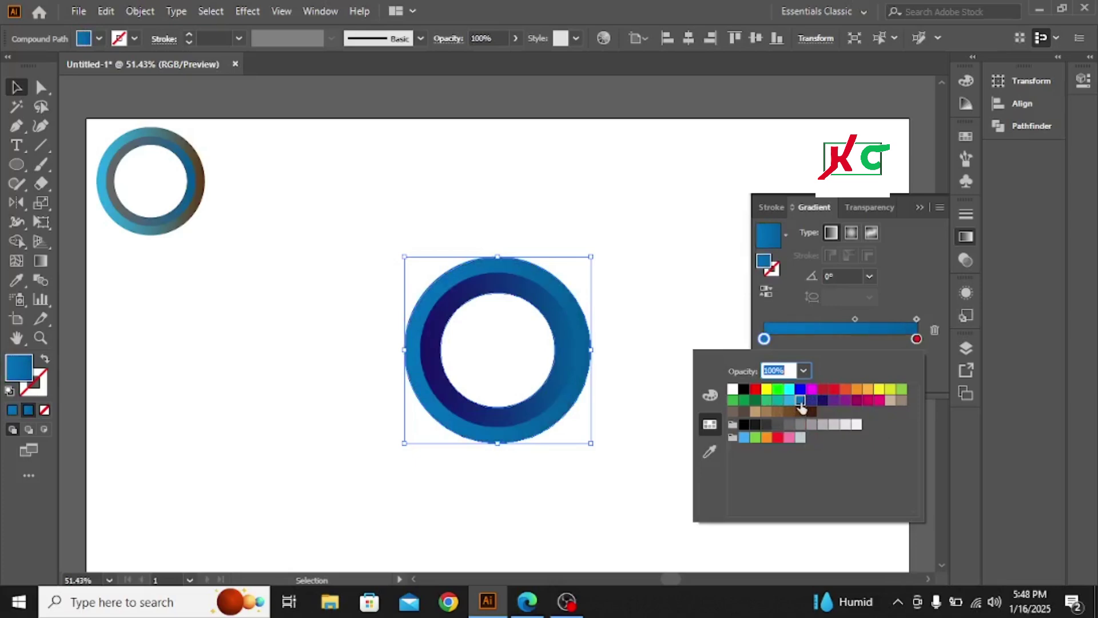
pyautogui.click(916, 336)
pyautogui.moveTo(917, 338)
pyautogui.mouseDown()
pyautogui.moveTo(906, 342)
pyautogui.moveTo(928, 341)
pyautogui.mouseUp()
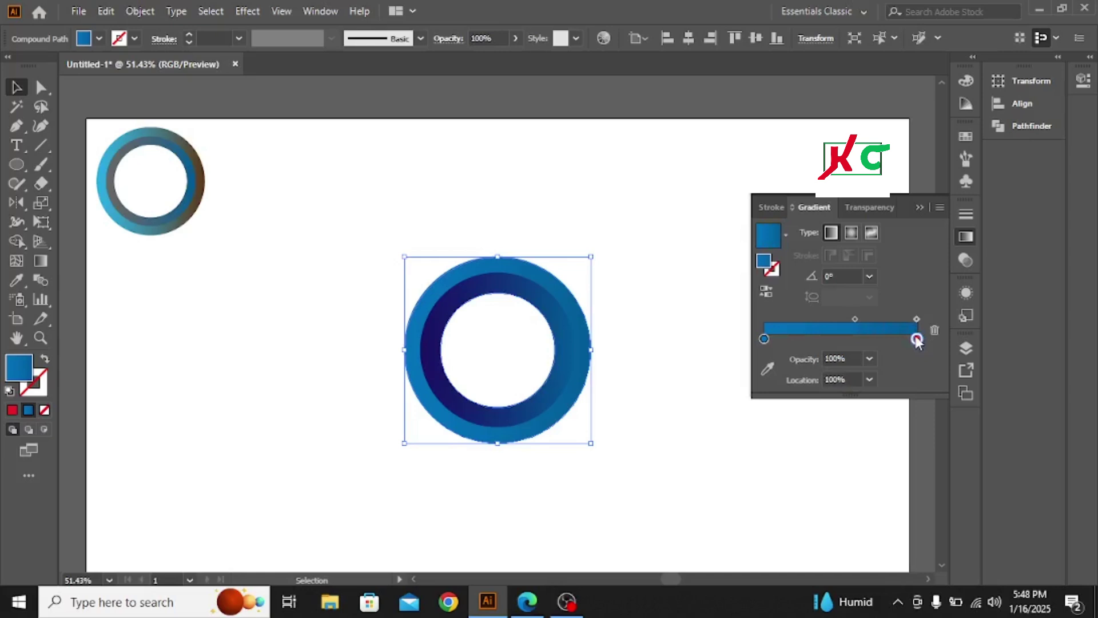
# Add a red colour stop about 85% along the outer ring's gradient, then deselect.
pyautogui.doubleClick(917, 340)
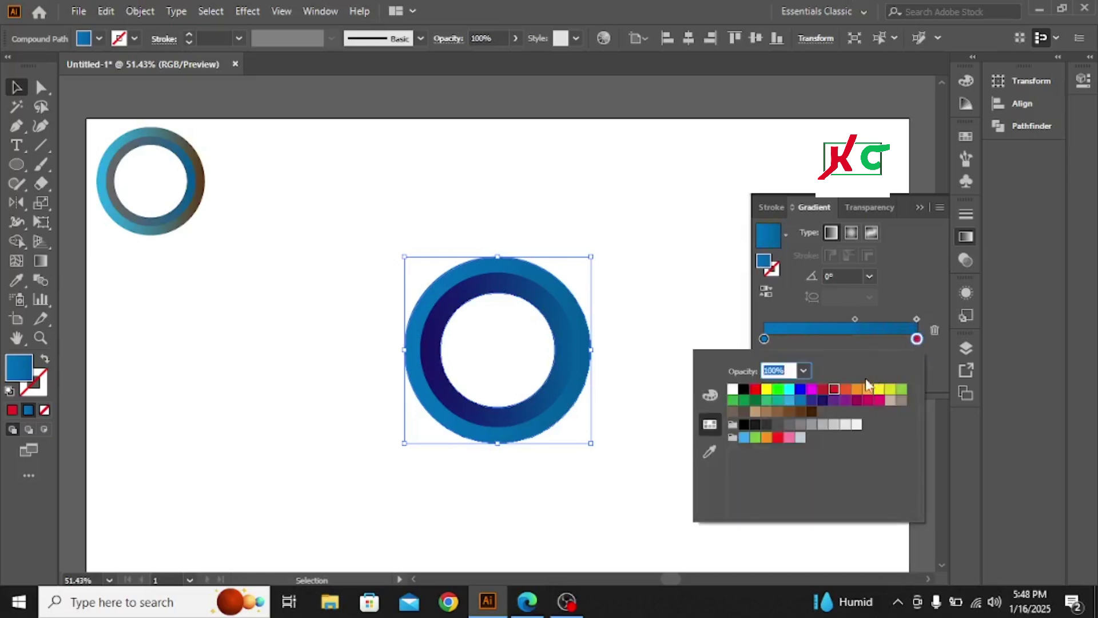
pyautogui.click(914, 342)
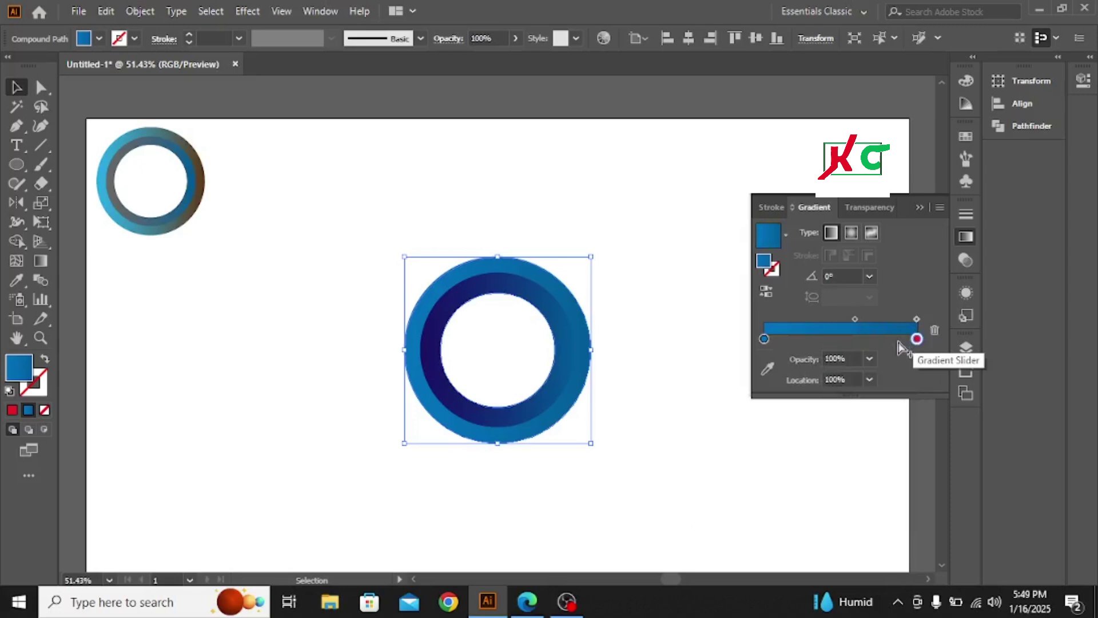
pyautogui.moveTo(917, 340)
pyautogui.mouseDown()
pyautogui.moveTo(894, 342)
pyautogui.moveTo(926, 336)
pyautogui.mouseUp()
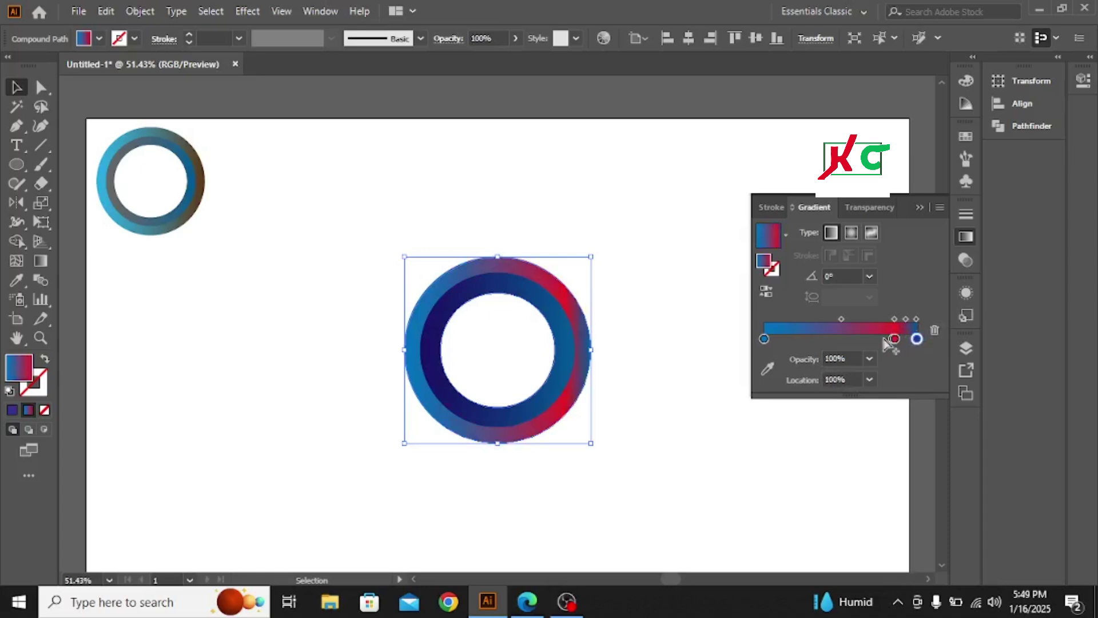
pyautogui.click(918, 339)
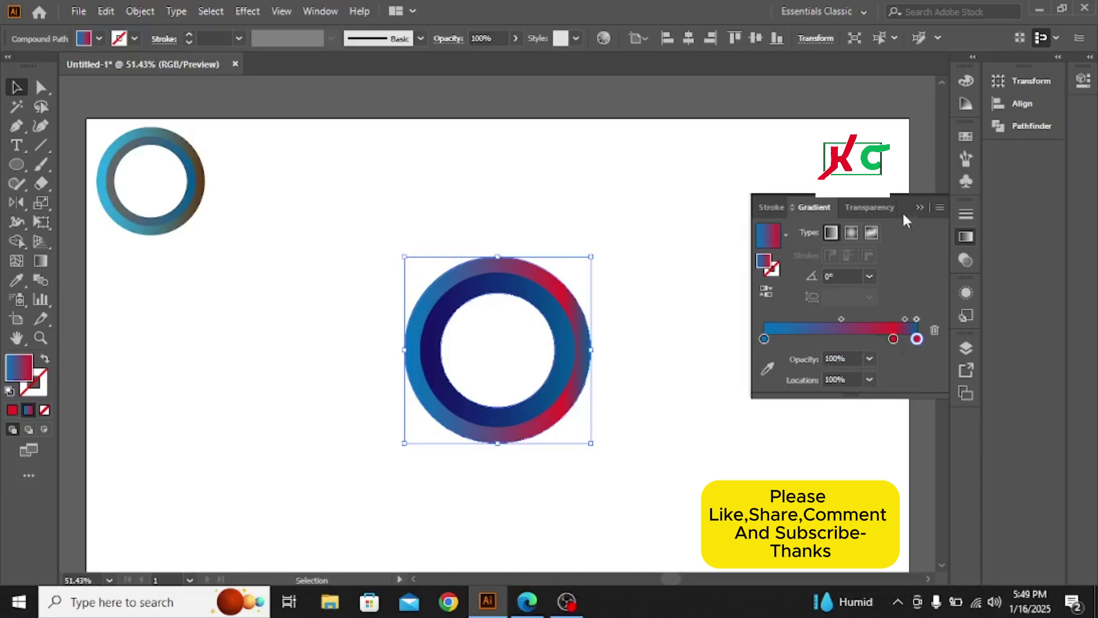
pyautogui.click(918, 207)
pyautogui.click(687, 444)
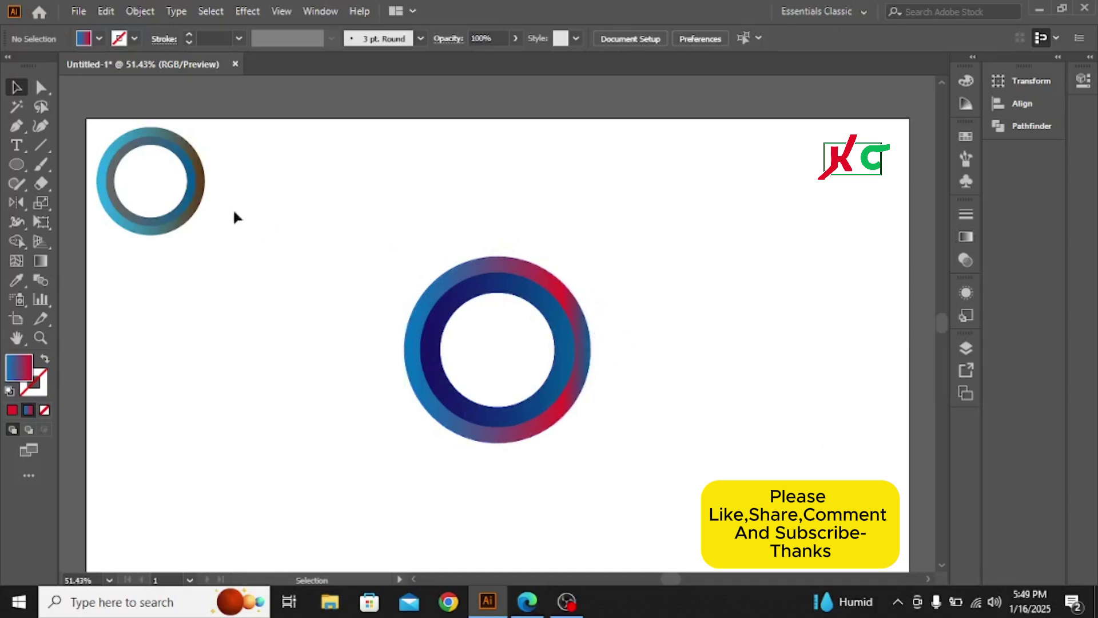
# Drag the small ring to the left of the large ring, then select the large ring.
pyautogui.moveTo(97, 125)
pyautogui.mouseDown()
pyautogui.moveTo(206, 211)
pyautogui.moveTo(289, 354)
pyautogui.mouseUp()
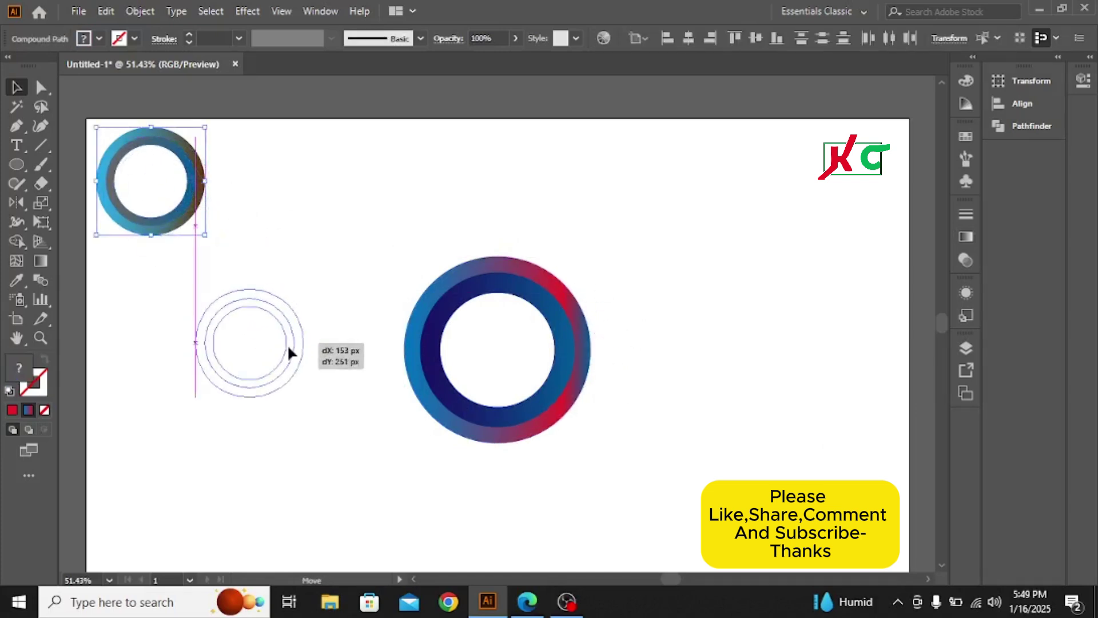
pyautogui.click(360, 433)
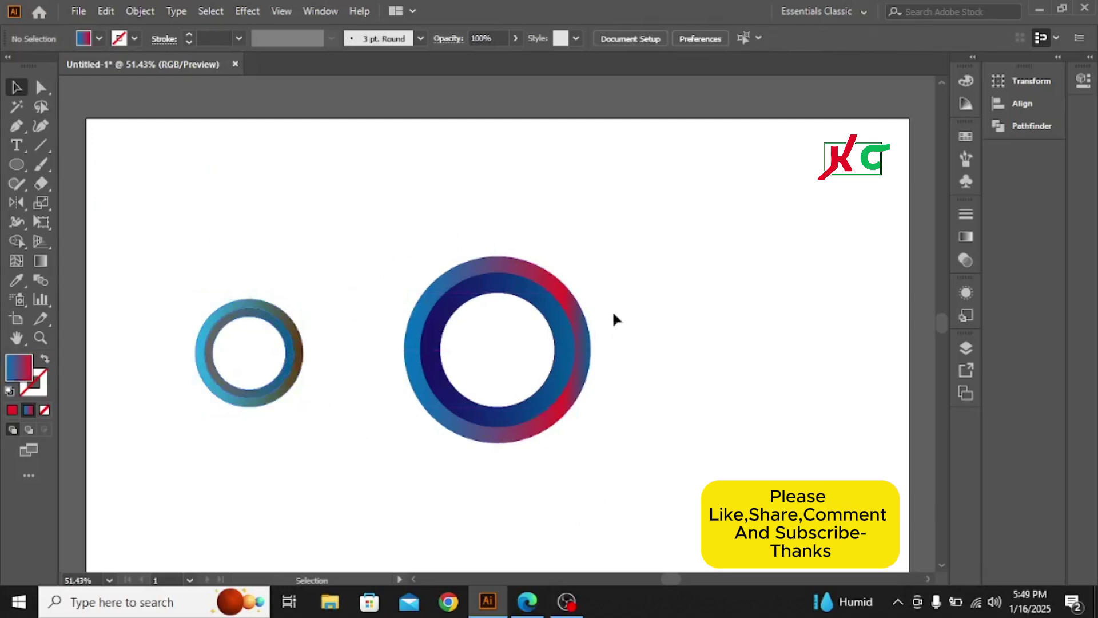
pyautogui.click(589, 357)
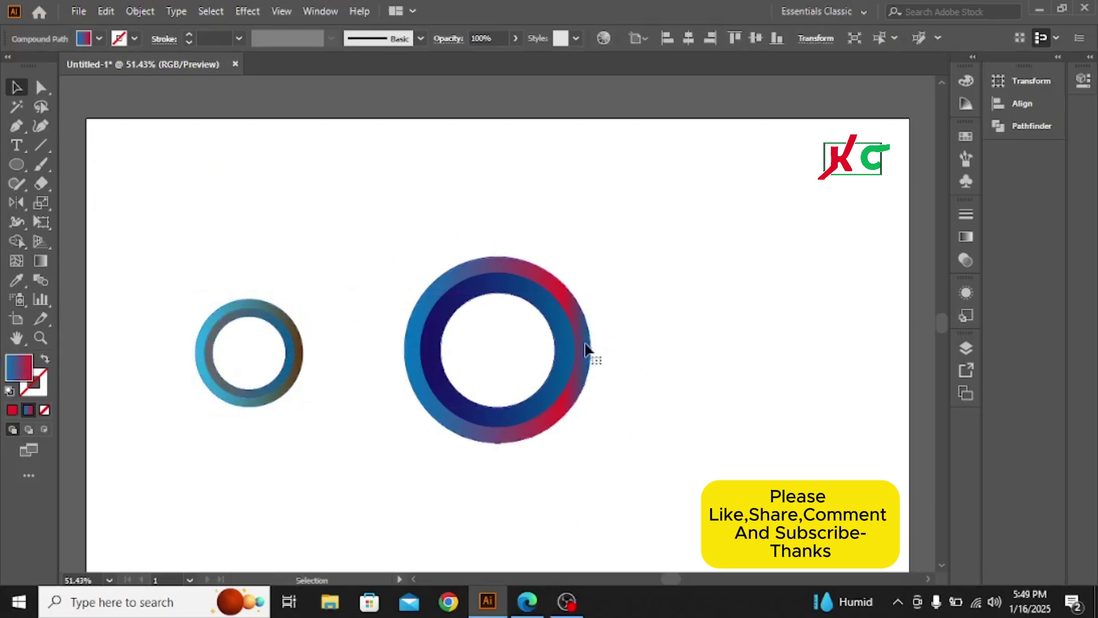
# Remove the red stop from the large ring's gradient and push the right stop to the end.
pyautogui.click(966, 235)
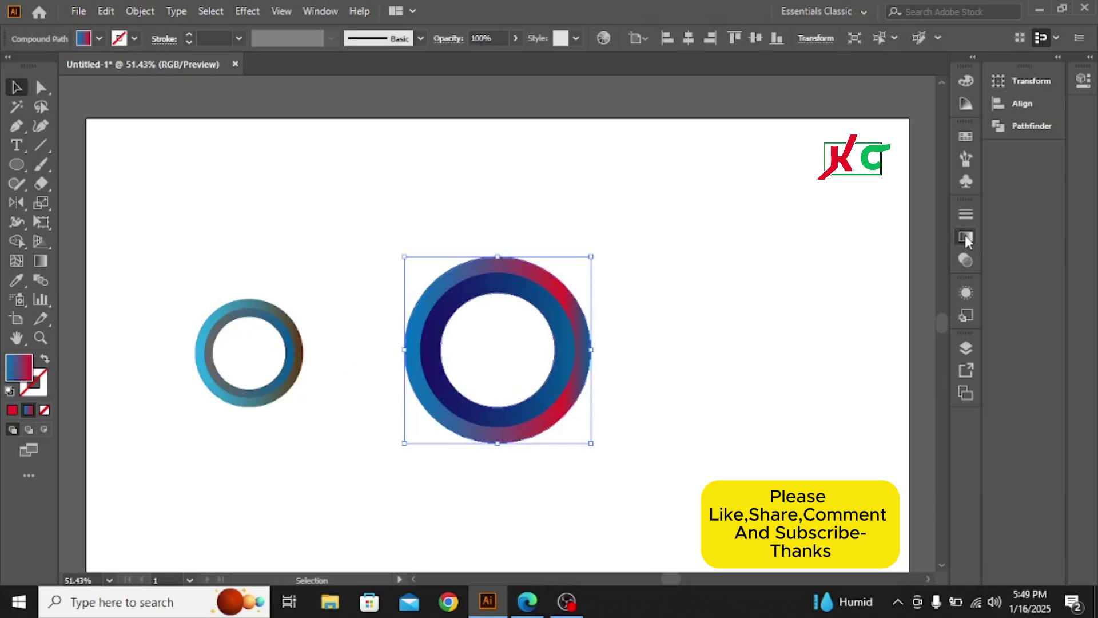
pyautogui.click(965, 235)
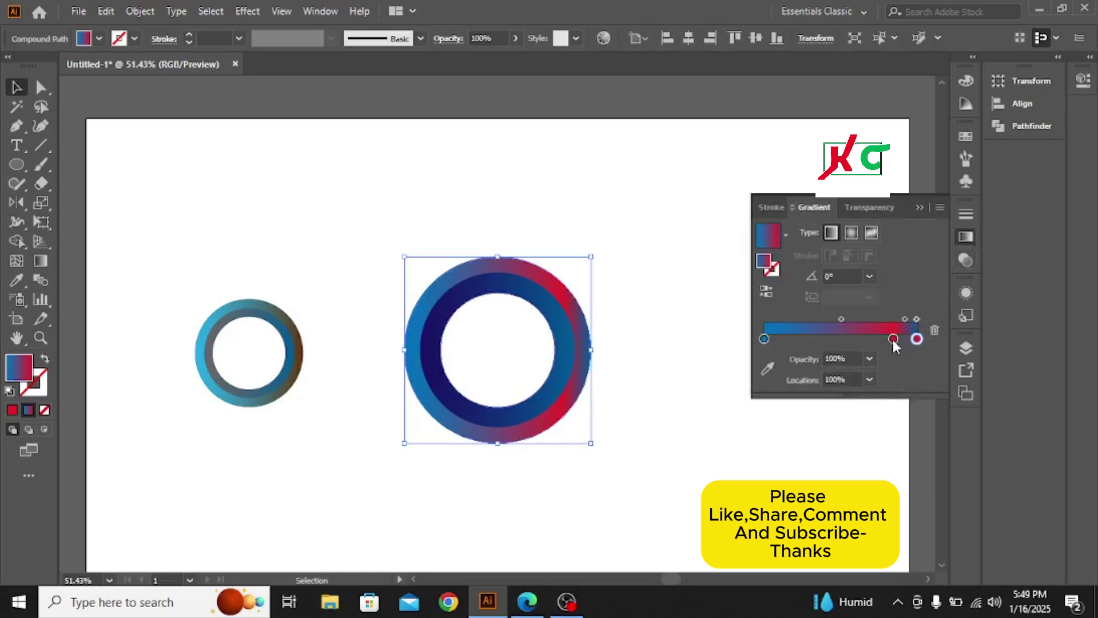
pyautogui.moveTo(893, 338); pyautogui.dragTo(928, 341)
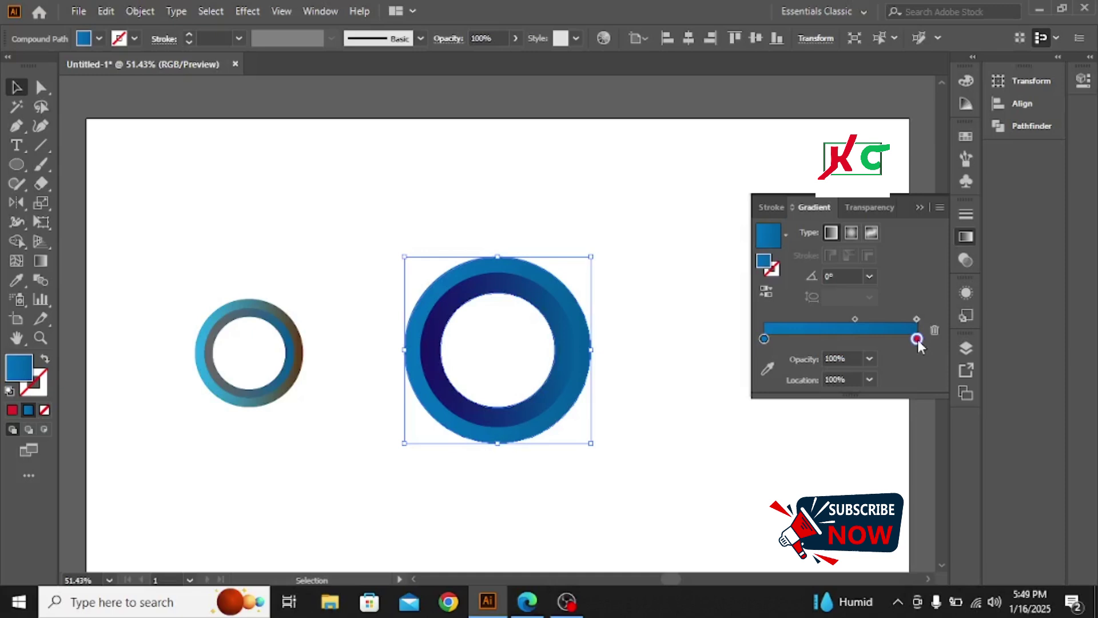
pyautogui.click(916, 338)
pyautogui.click(911, 341)
pyautogui.moveTo(910, 340); pyautogui.dragTo(911, 341)
pyautogui.moveTo(912, 340); pyautogui.dragTo(918, 339)
# Set the gradient's right end stop to dark navy, then deselect the ring.
pyautogui.doubleClick(917, 338)
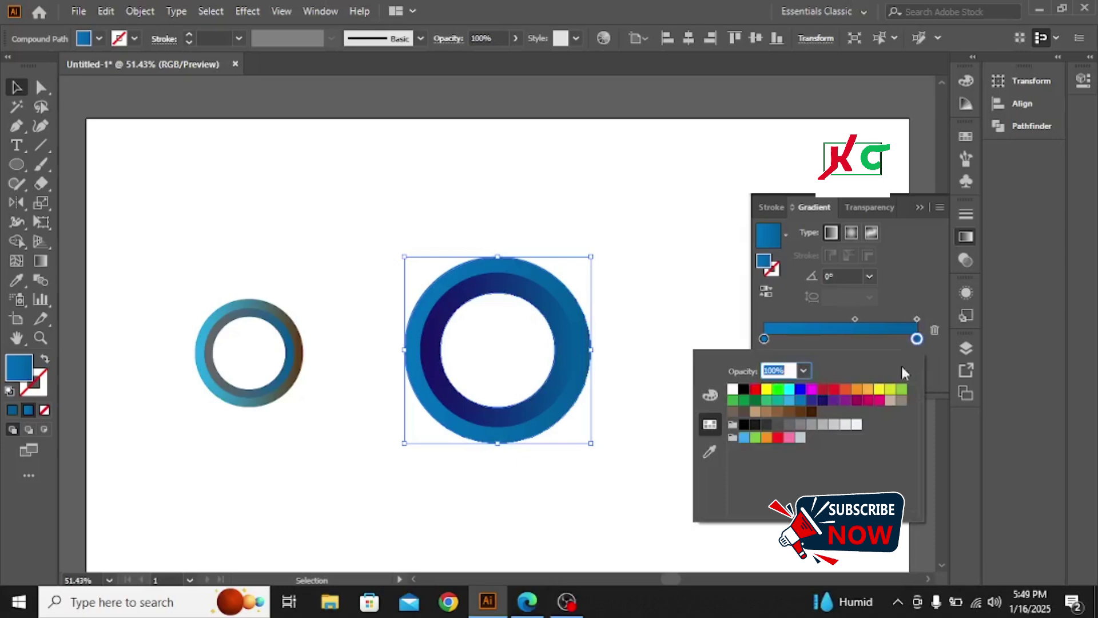
pyautogui.click(822, 401)
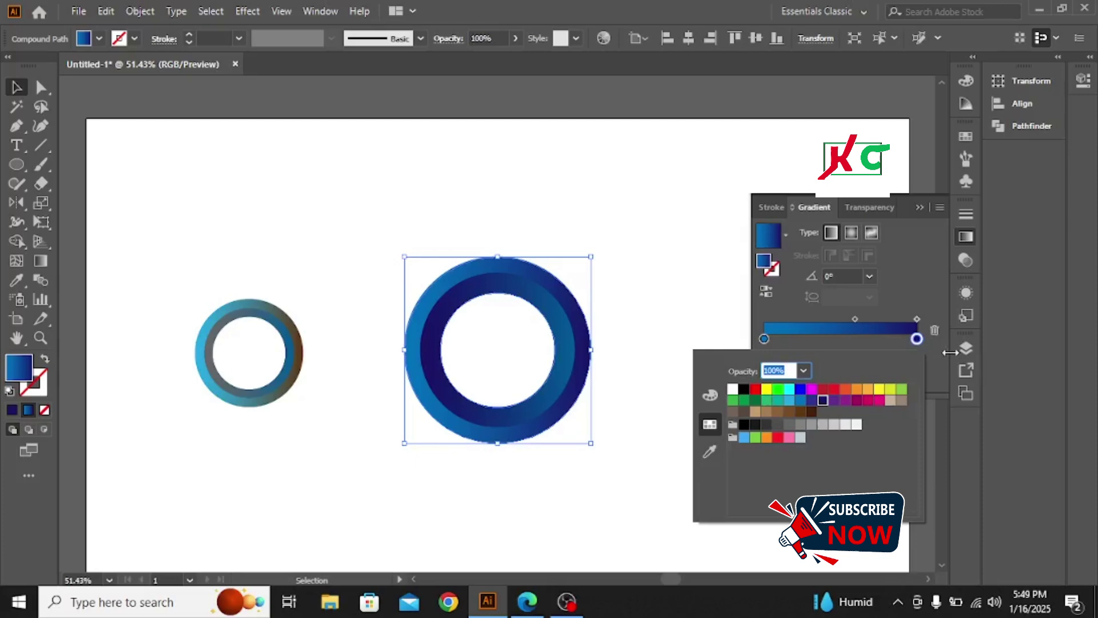
pyautogui.click(917, 339)
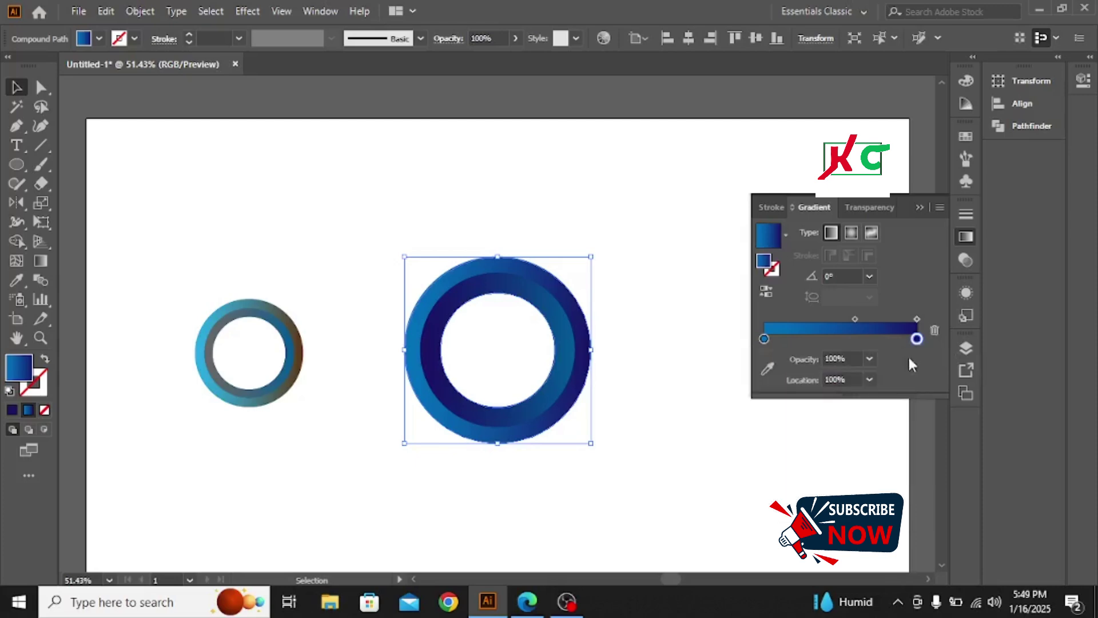
pyautogui.click(920, 208)
pyautogui.click(752, 401)
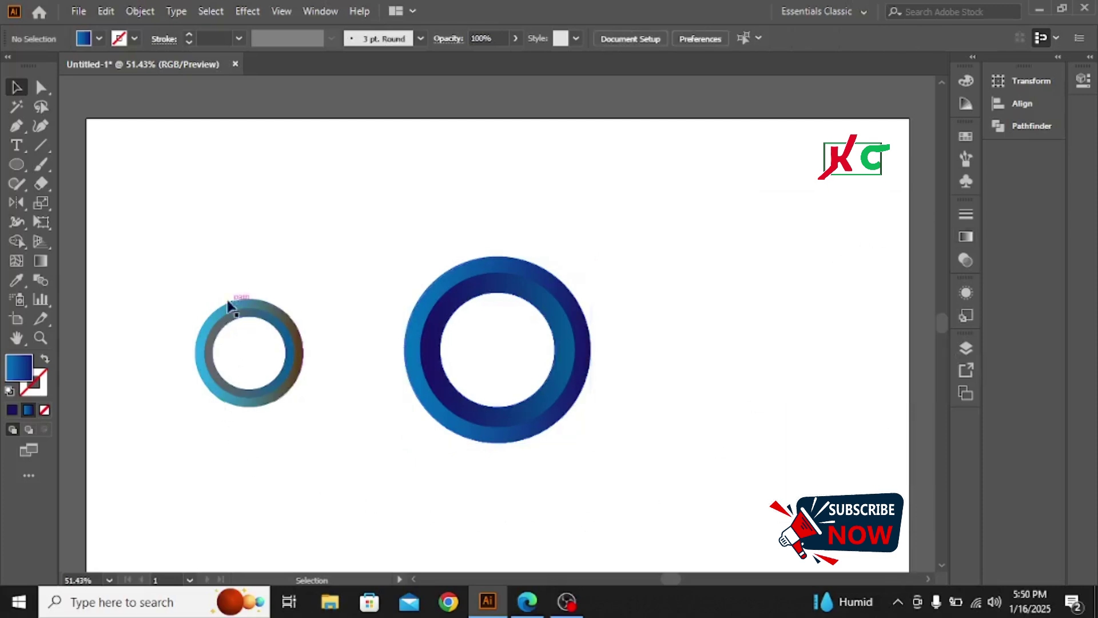
# Delete the small reference ring and scale up the large blue-to-navy ring.
pyautogui.moveTo(221, 277); pyautogui.dragTo(298, 425)
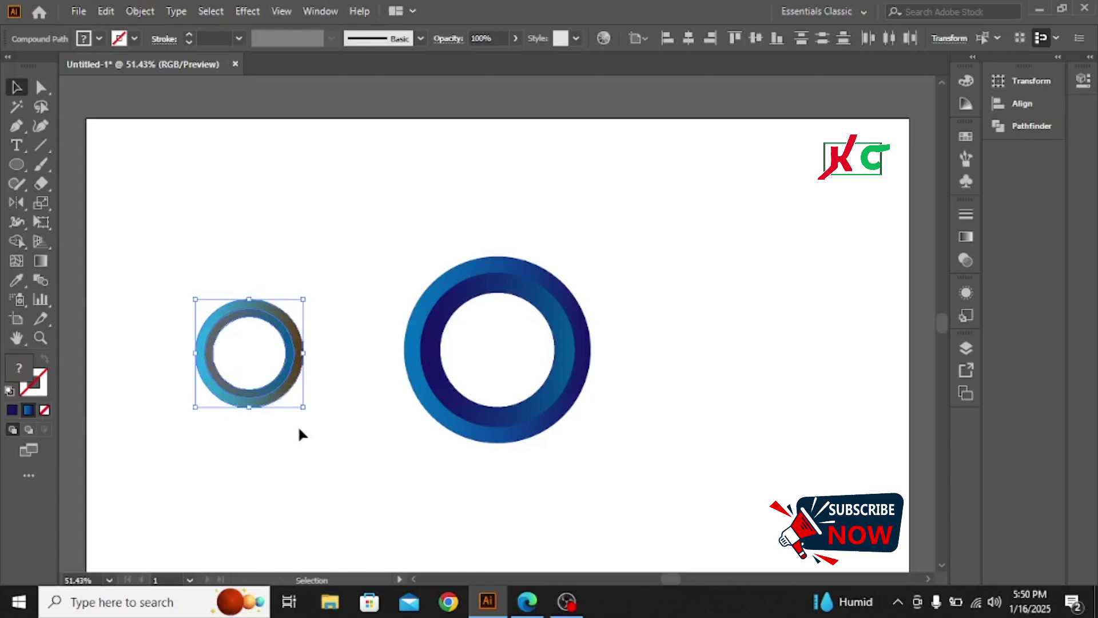
pyautogui.press('Delete')
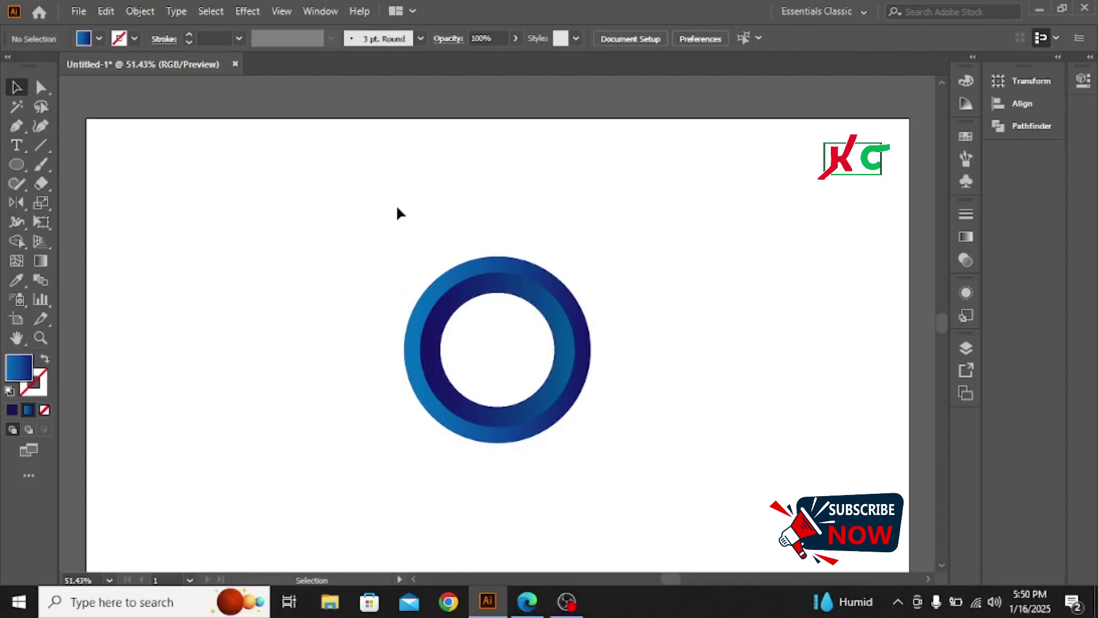
pyautogui.moveTo(398, 212); pyautogui.dragTo(667, 521)
pyautogui.click(771, 370)
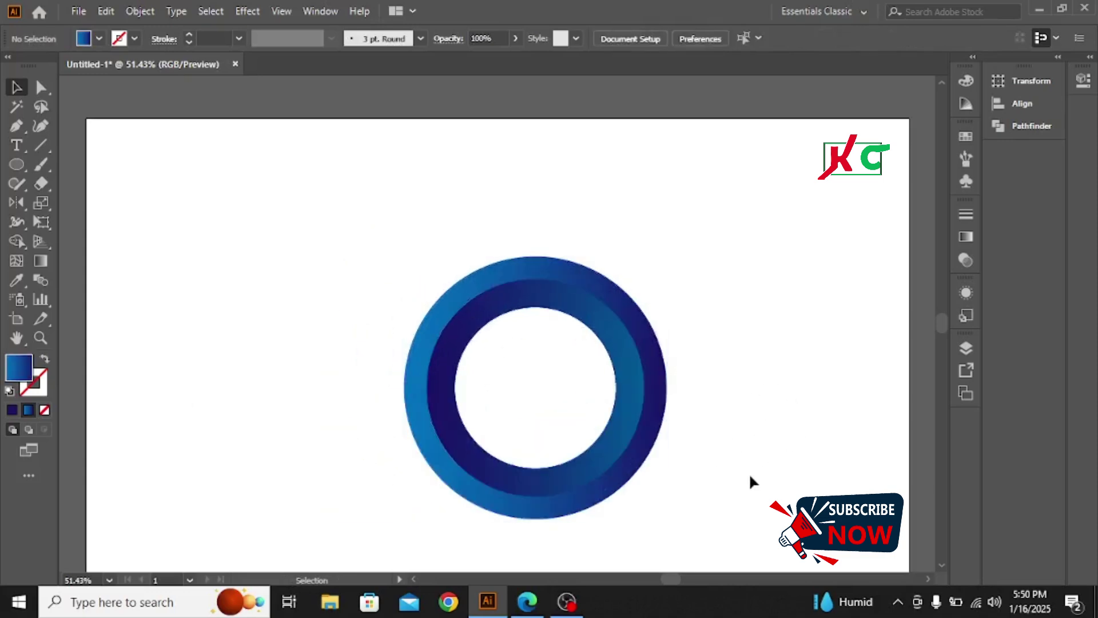